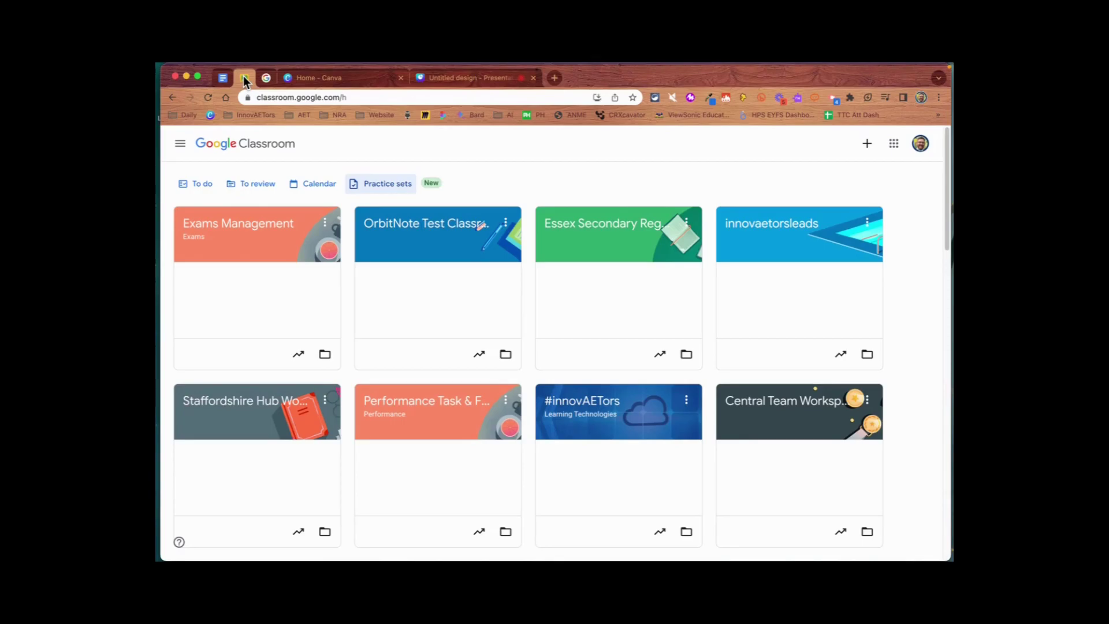
Step: Open the Practice sets page from the Classroom home page
{"action": "left_click", "coordinate": [381, 183]}
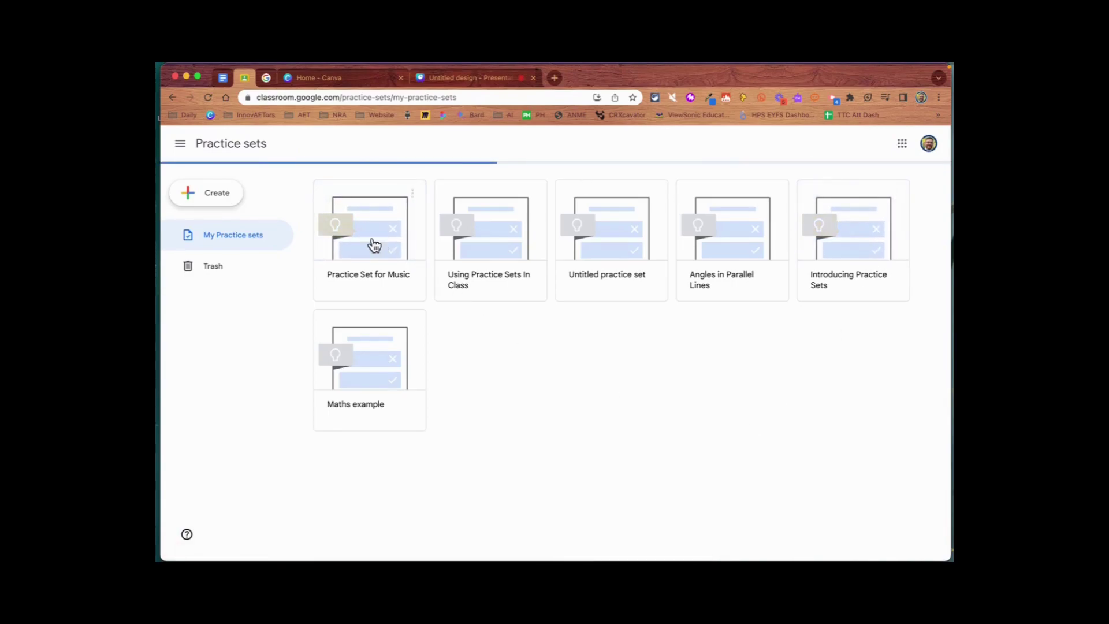
Step: Create a new practice set and rename it from 'Untitled practice set' to 'Coastal Erosion'
{"action": "left_click", "coordinate": [212, 193]}
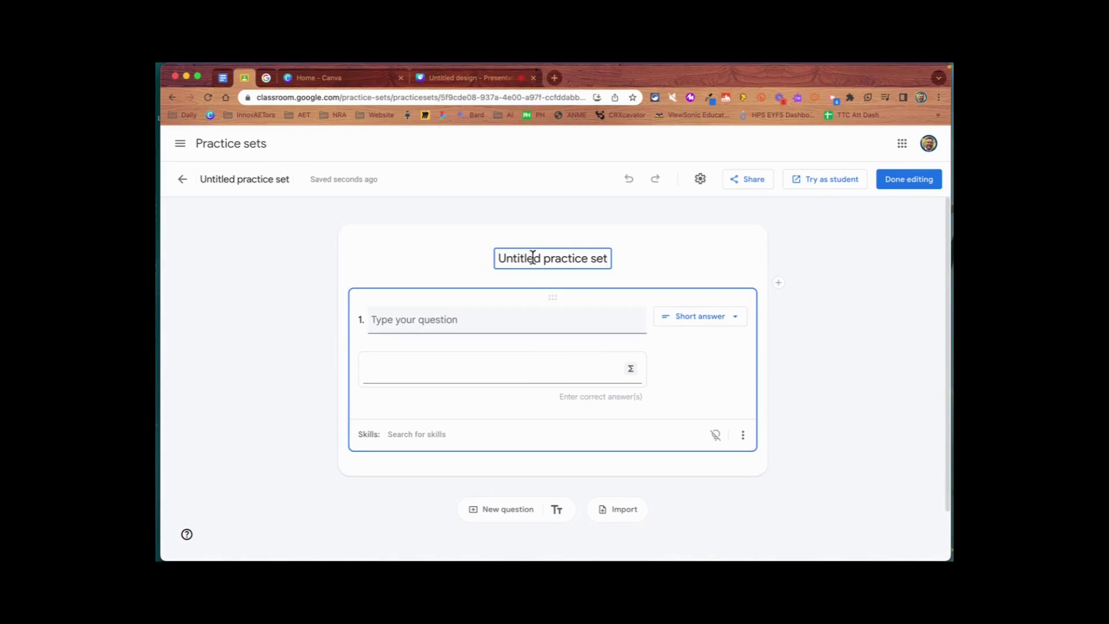
{"action": "double_click", "coordinate": [535, 258]}
{"action": "triple_click", "coordinate": [534, 258]}
{"action": "type", "text": "C"}
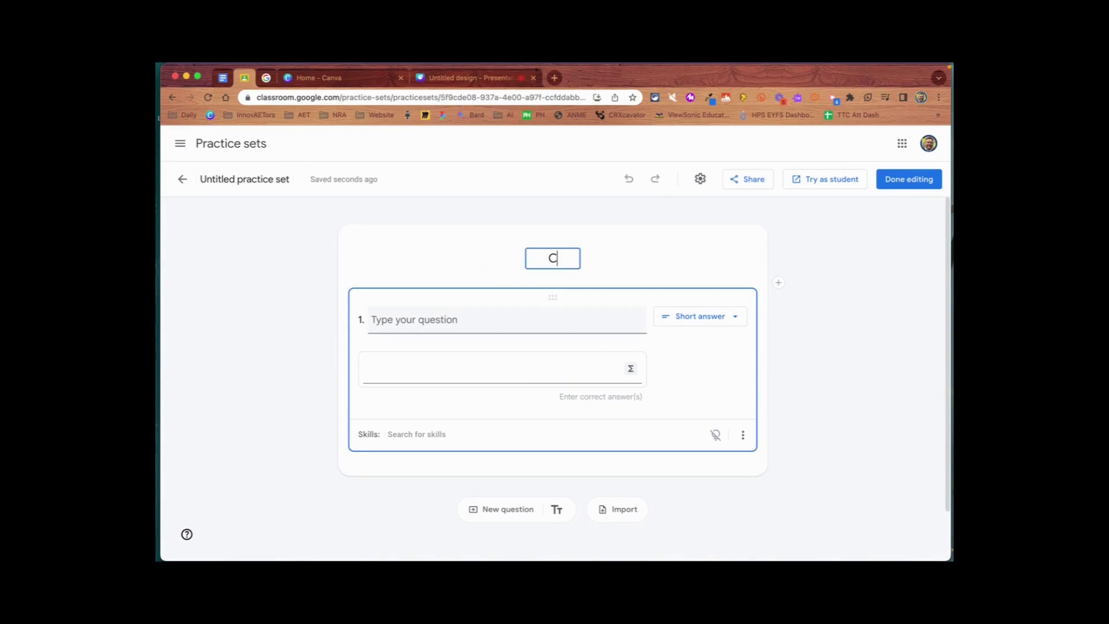
{"action": "type", "text": "oastal Erosion"}
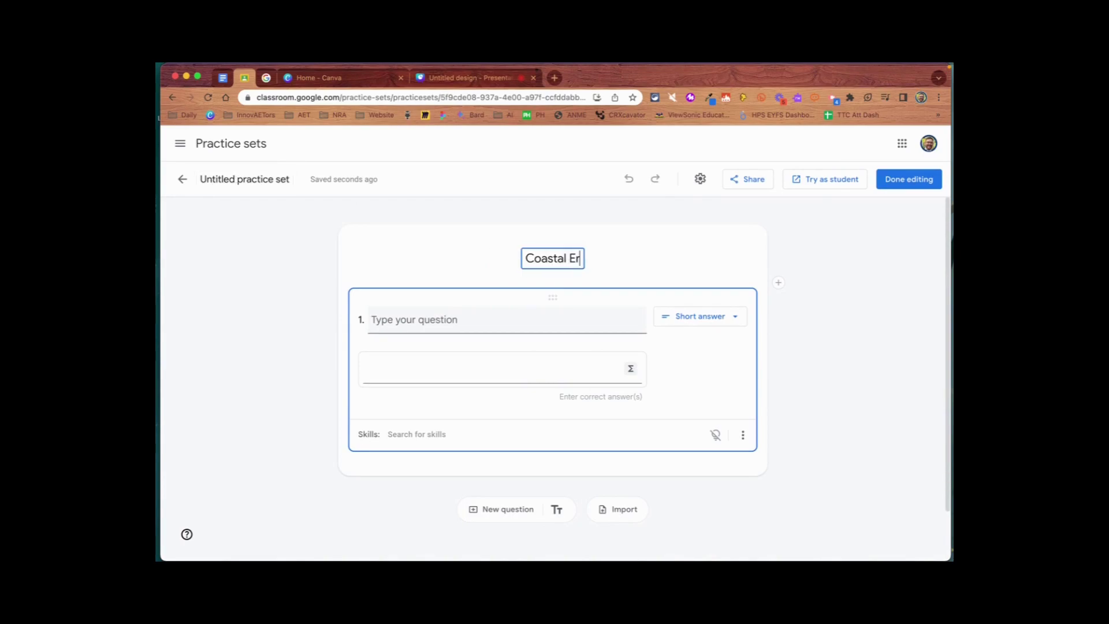
{"action": "left_click", "coordinate": [787, 259]}
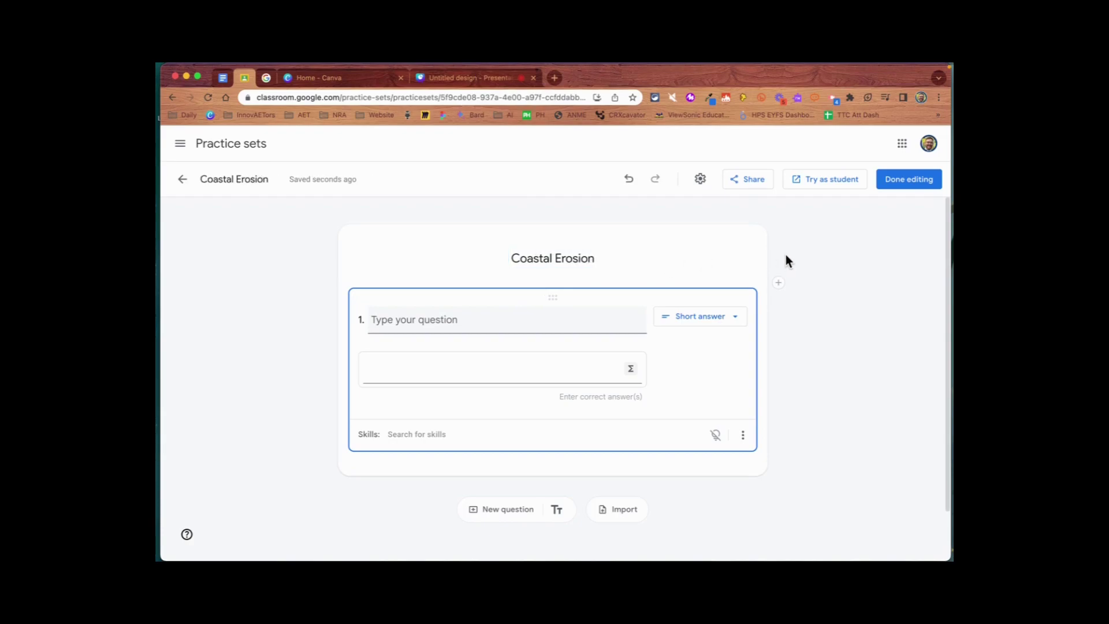
{"action": "left_click", "coordinate": [736, 318]}
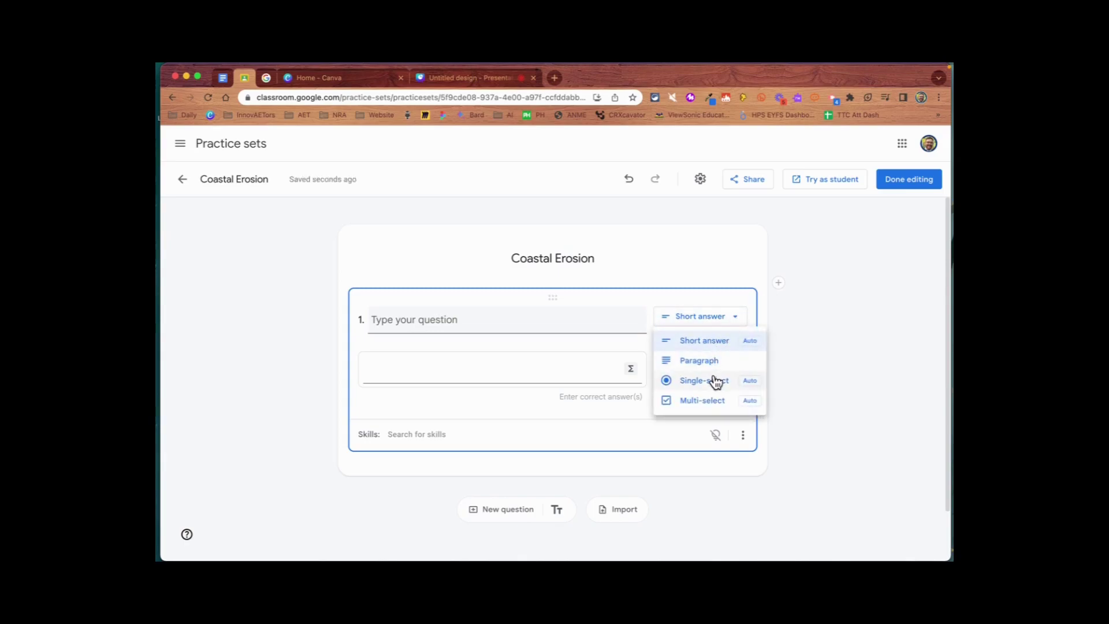
{"action": "left_click", "coordinate": [813, 379]}
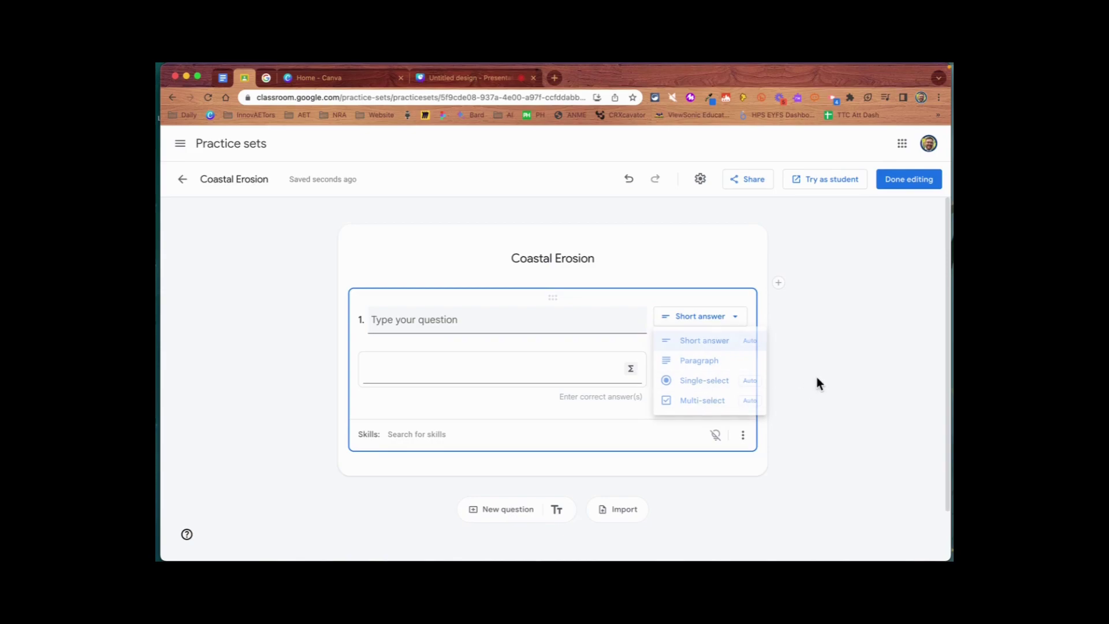
{"action": "left_click", "coordinate": [779, 284]}
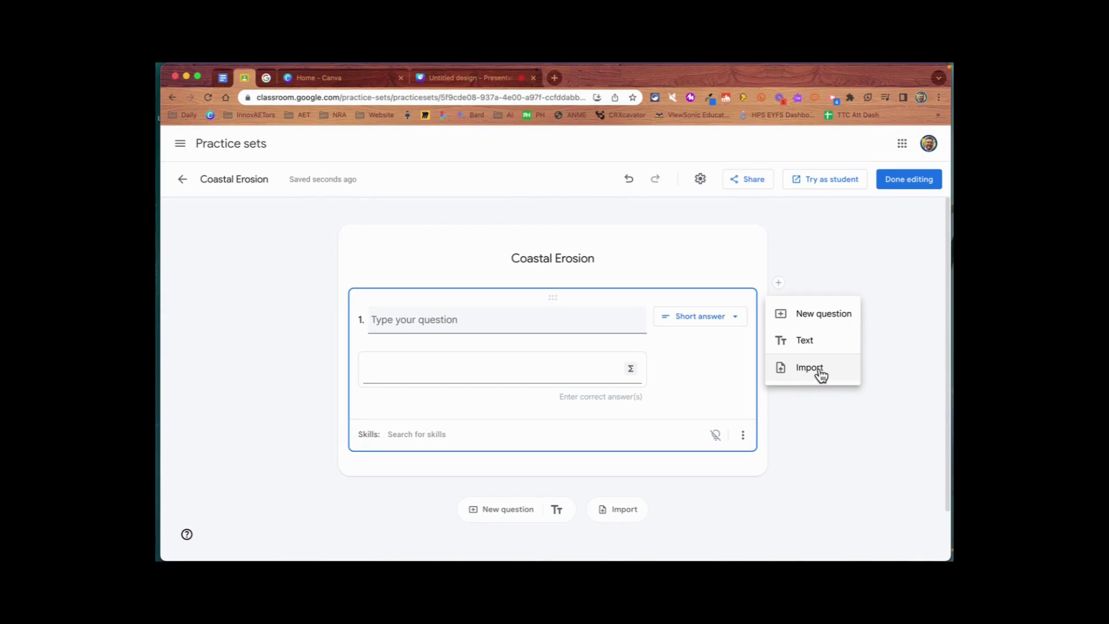
{"action": "left_click", "coordinate": [819, 409]}
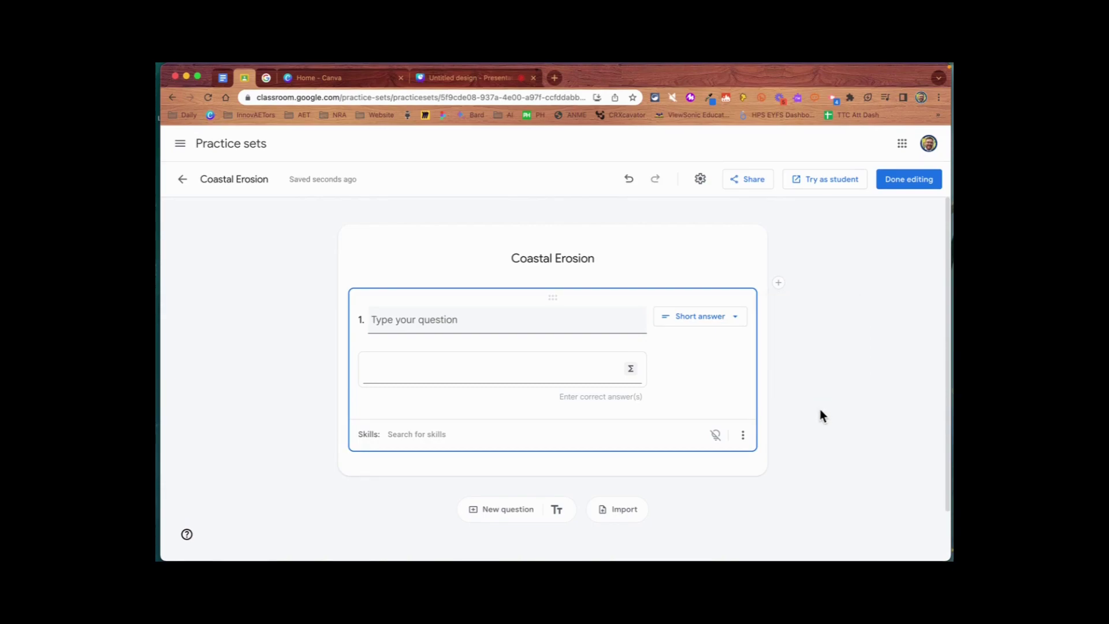
Step: Copy the 'What Is A Groyne? - Best UK Beaches' photo from the cliff erosion groynes results
{"action": "left_click", "coordinate": [222, 79]}
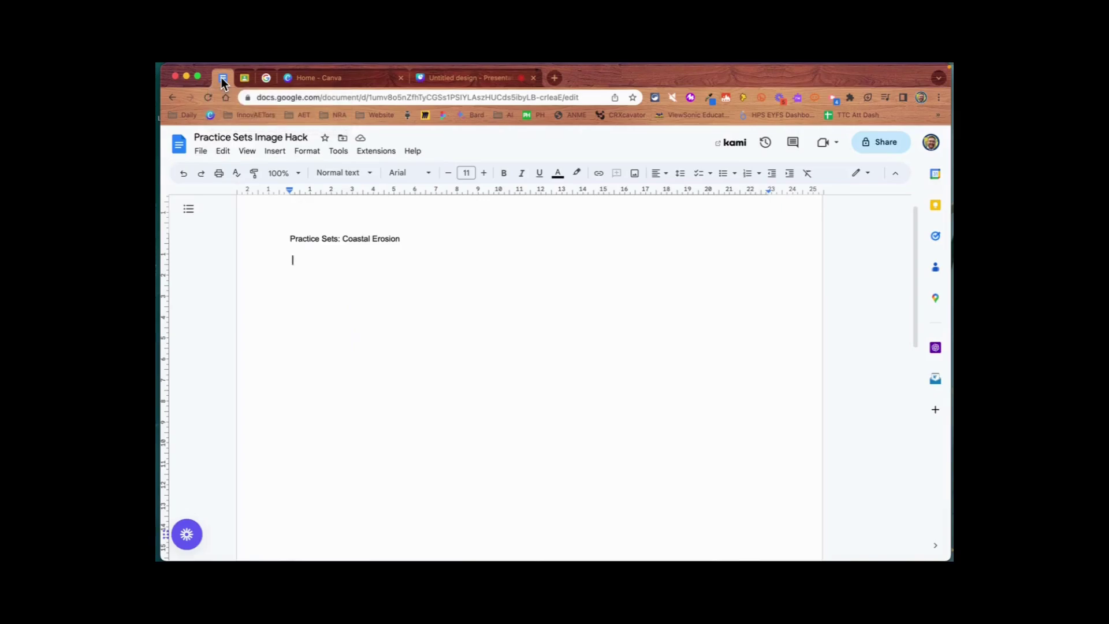
{"action": "left_click", "coordinate": [266, 77]}
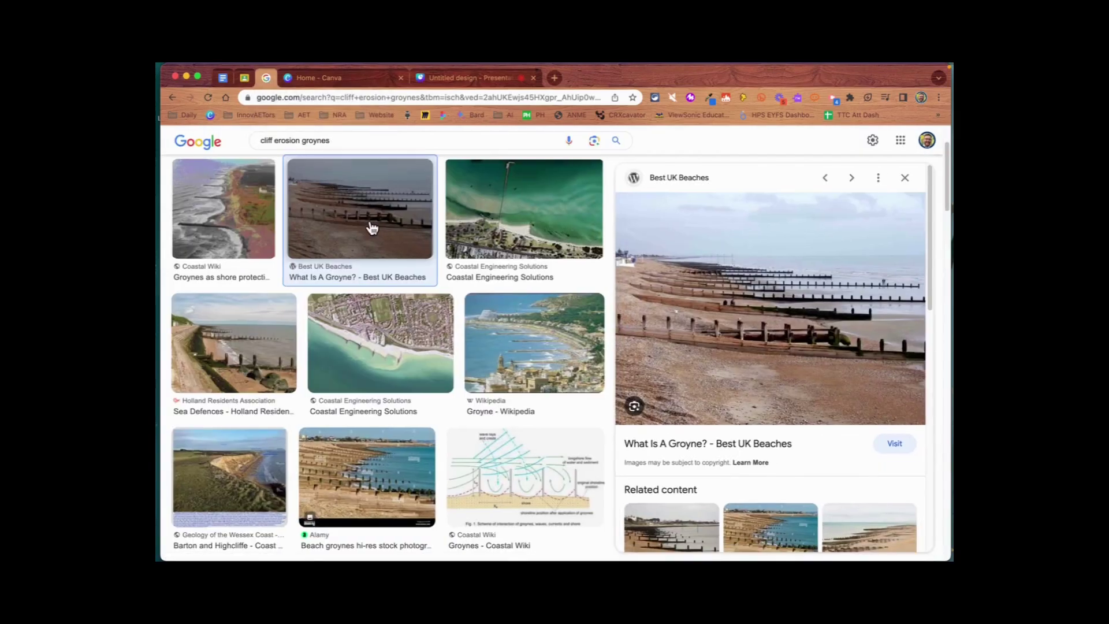
{"action": "right_click", "coordinate": [781, 314]}
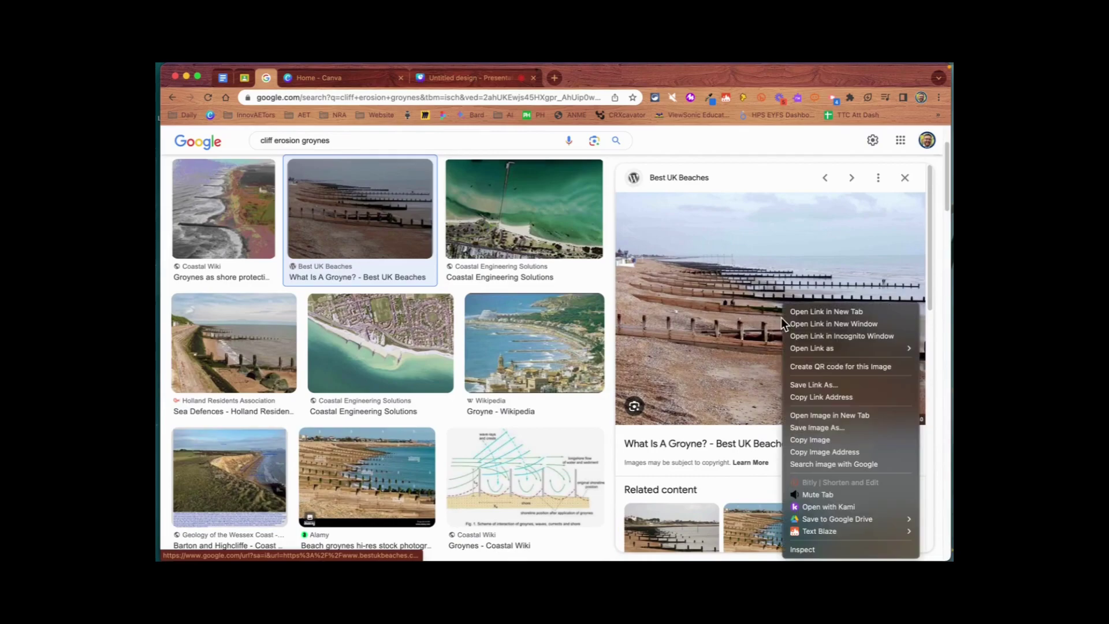
{"action": "left_click", "coordinate": [816, 441]}
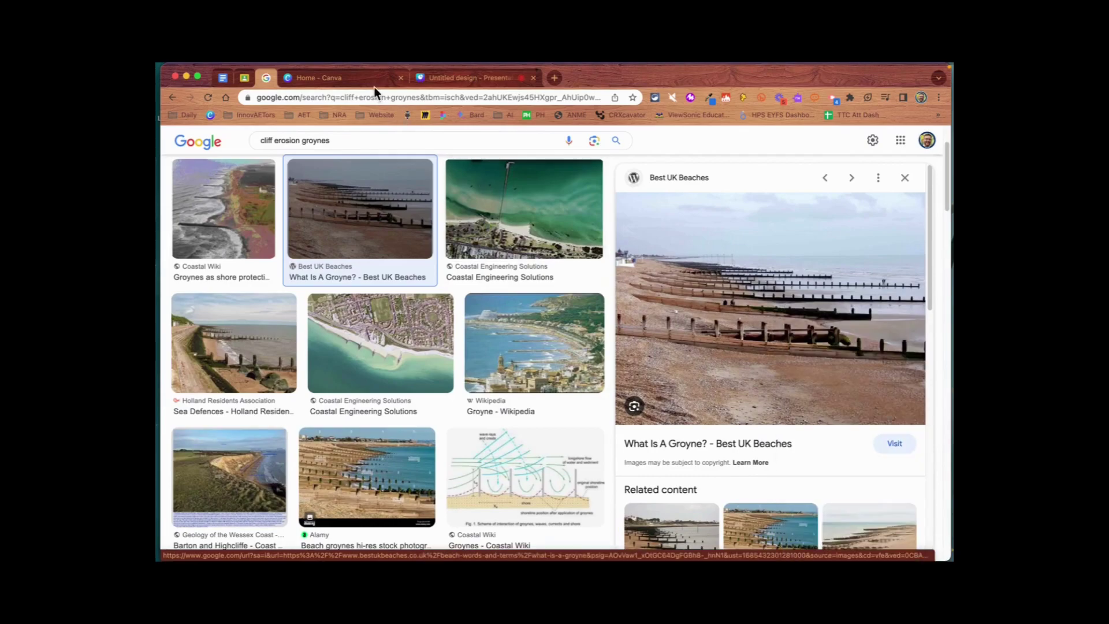
Step: Paste the groyne photo below the 'Practice Sets: Coastal Erosion' heading in the Doc
{"action": "left_click", "coordinate": [224, 78]}
{"action": "key", "text": "cmd+v"}
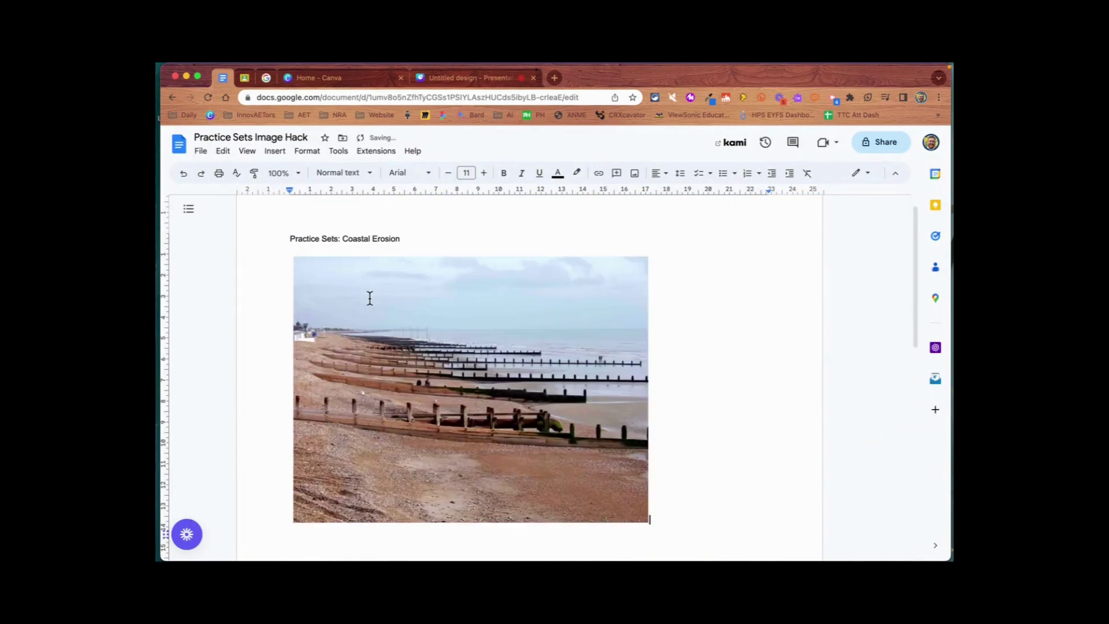
{"action": "left_click", "coordinate": [428, 312]}
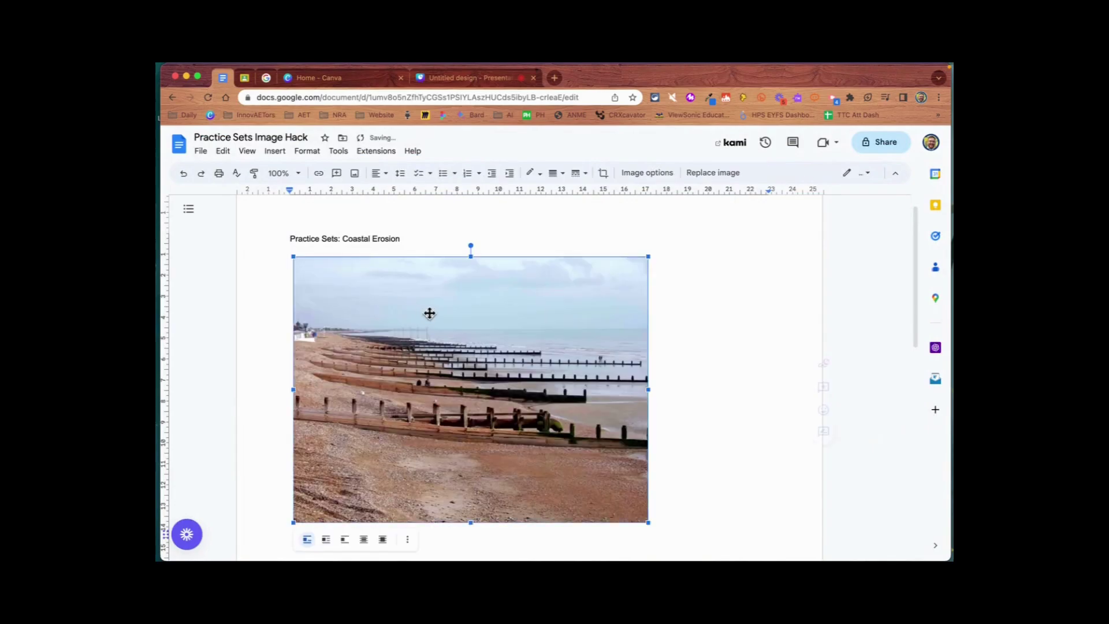
{"action": "left_click", "coordinate": [712, 308]}
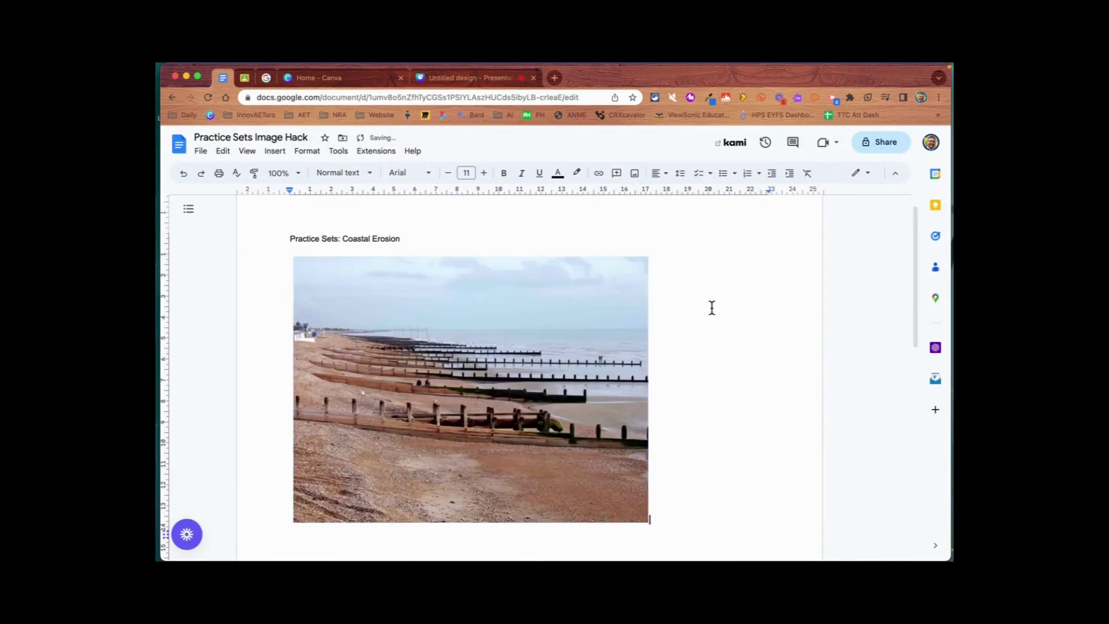
Step: Download the document as a PDF (.pdf)
{"action": "left_click", "coordinate": [200, 151]}
{"action": "mouse_move", "coordinate": [280, 270]}
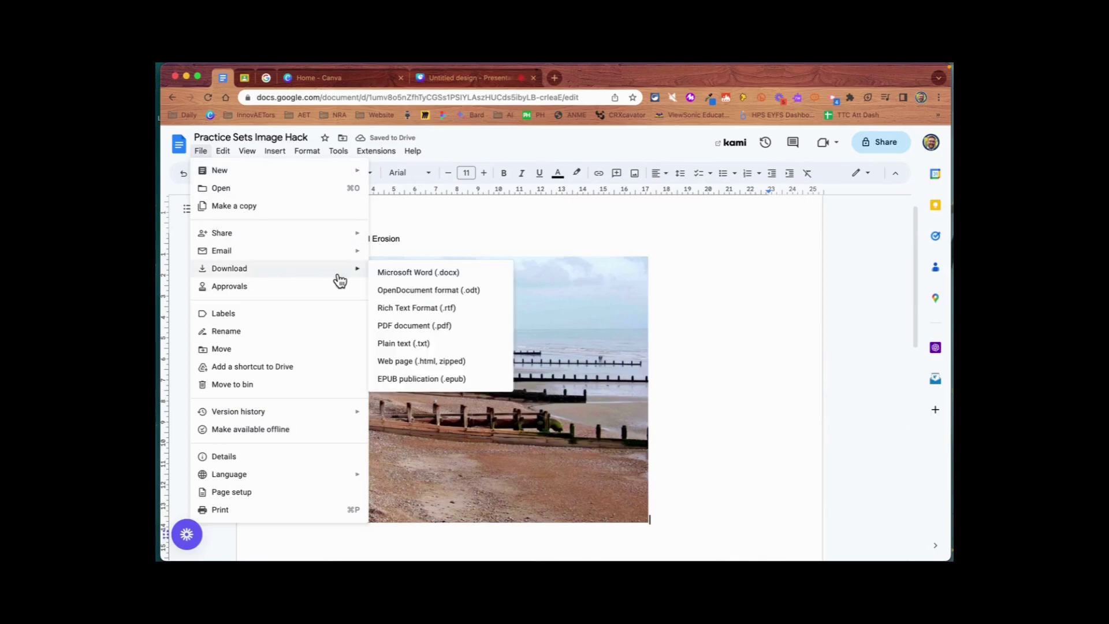
{"action": "left_click", "coordinate": [417, 326]}
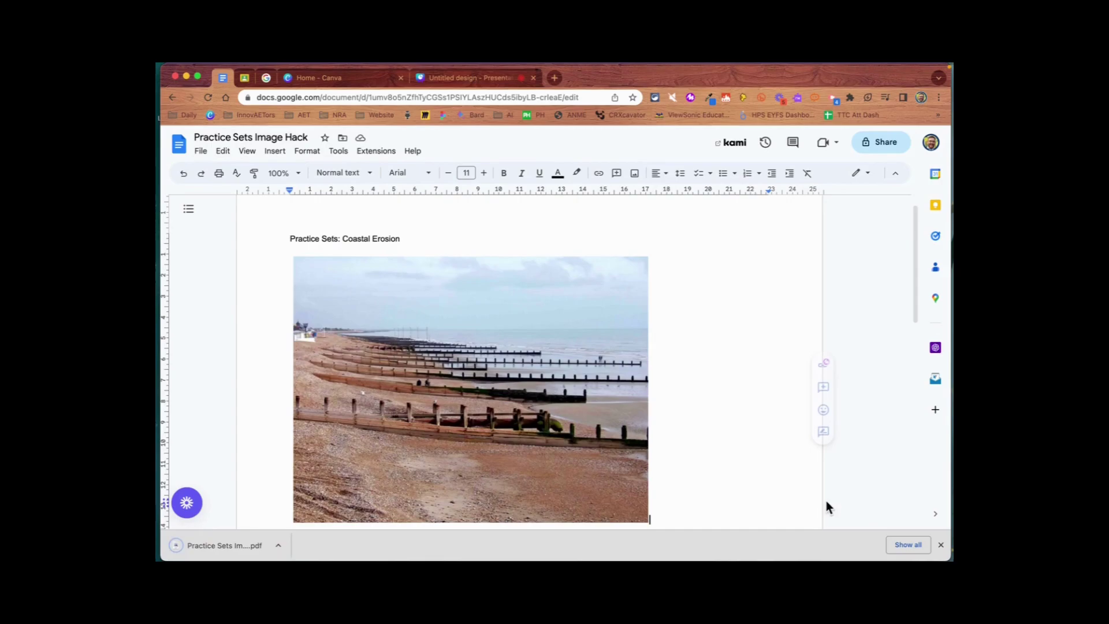
{"action": "left_click", "coordinate": [940, 545]}
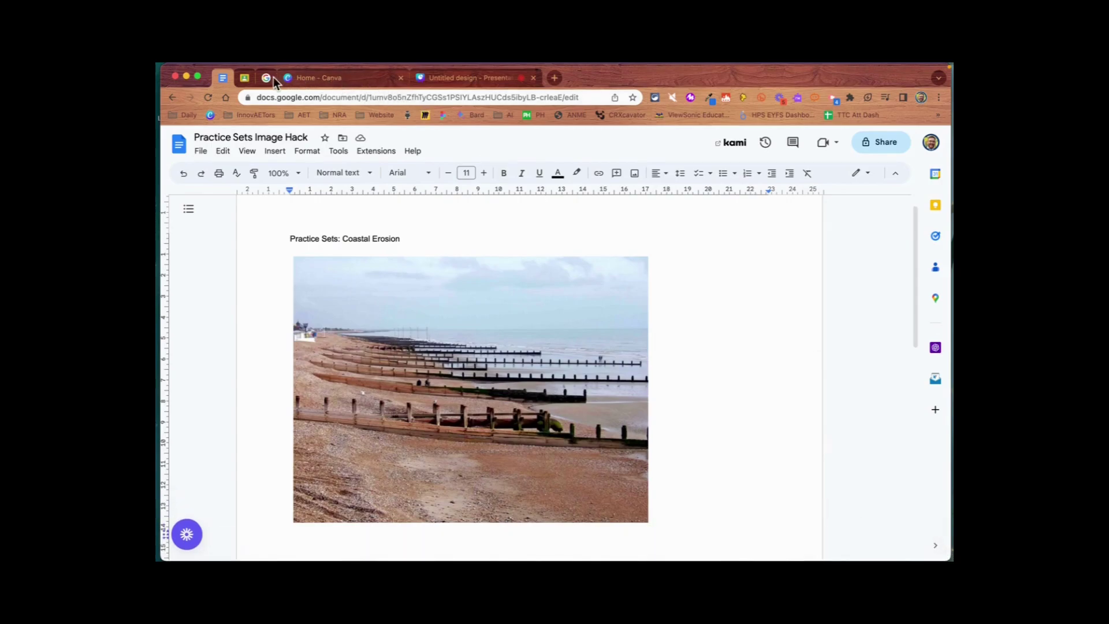
Step: Import the groyne photo from 'Practice Sets Image Hack (2).pdf' as a question in Coastal Erosion
{"action": "left_click", "coordinate": [243, 77]}
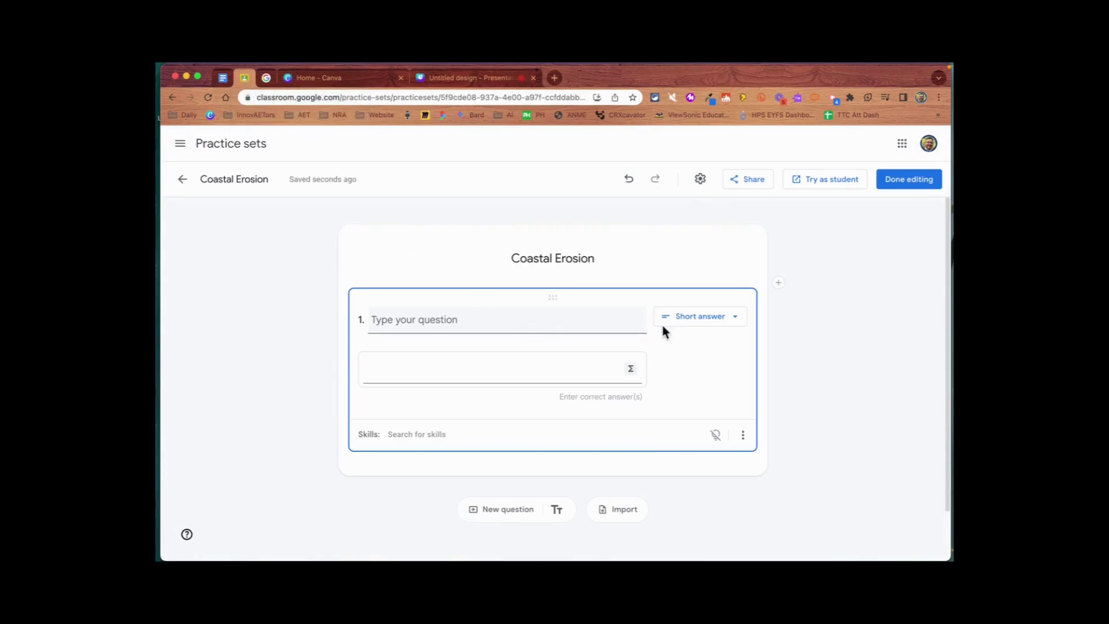
{"action": "left_click", "coordinate": [782, 282]}
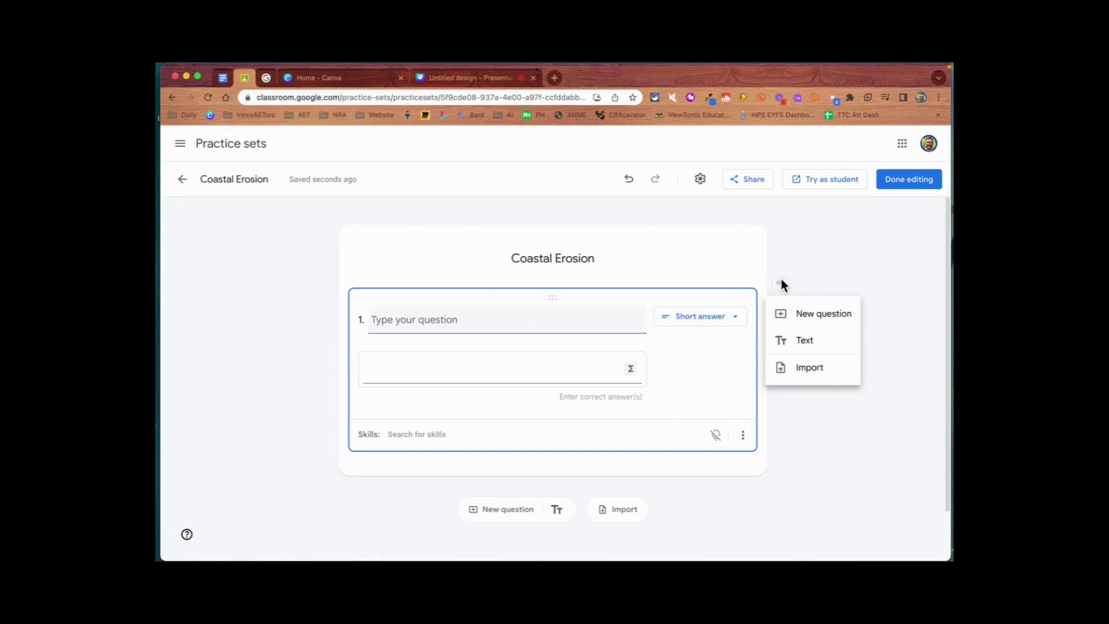
{"action": "left_click", "coordinate": [817, 370]}
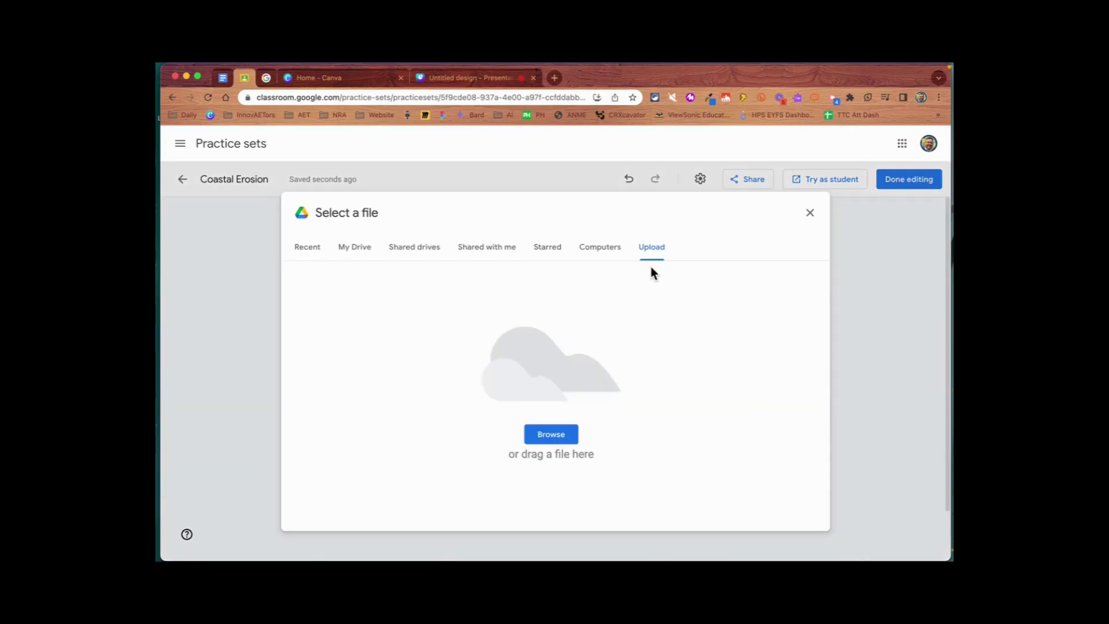
{"action": "left_click", "coordinate": [558, 439]}
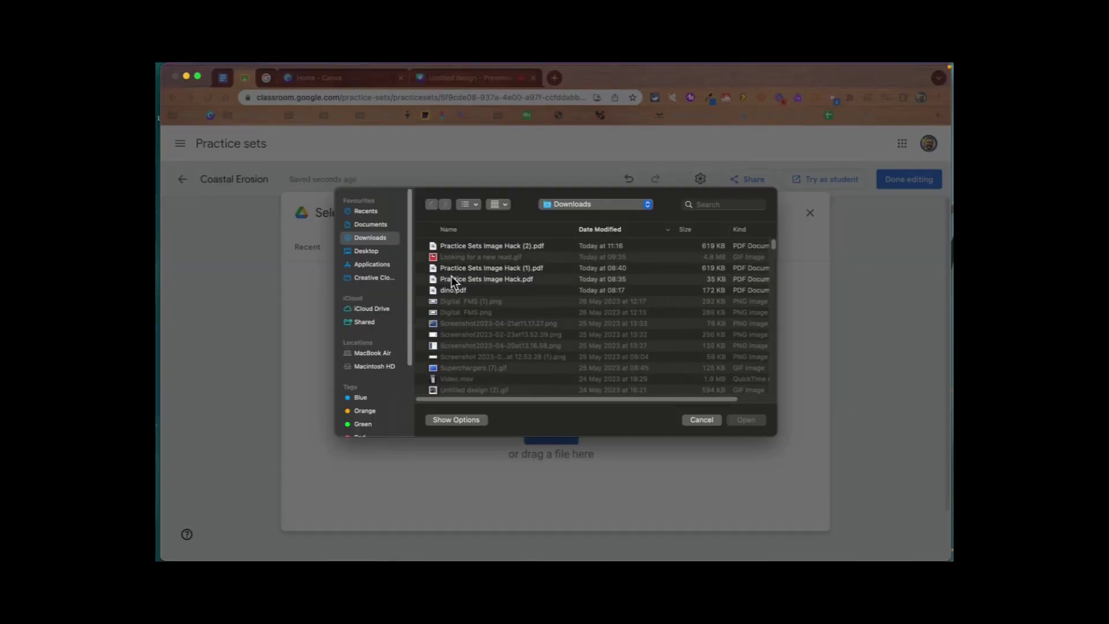
{"action": "double_click", "coordinate": [489, 245]}
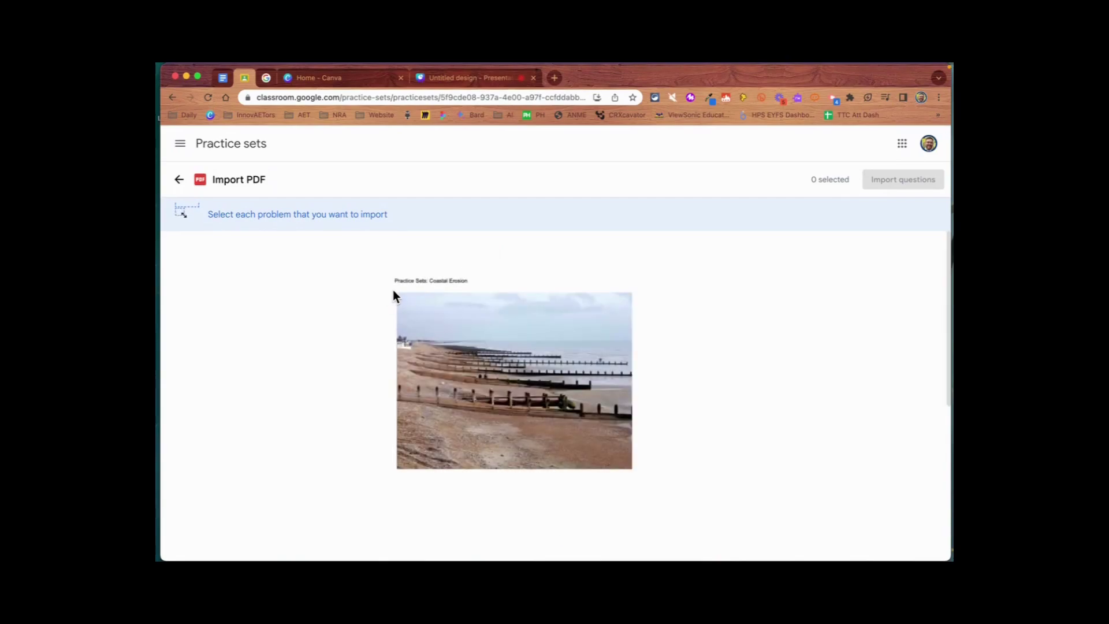
{"action": "left_click_drag", "start_coordinate": [394, 292], "coordinate": [637, 475]}
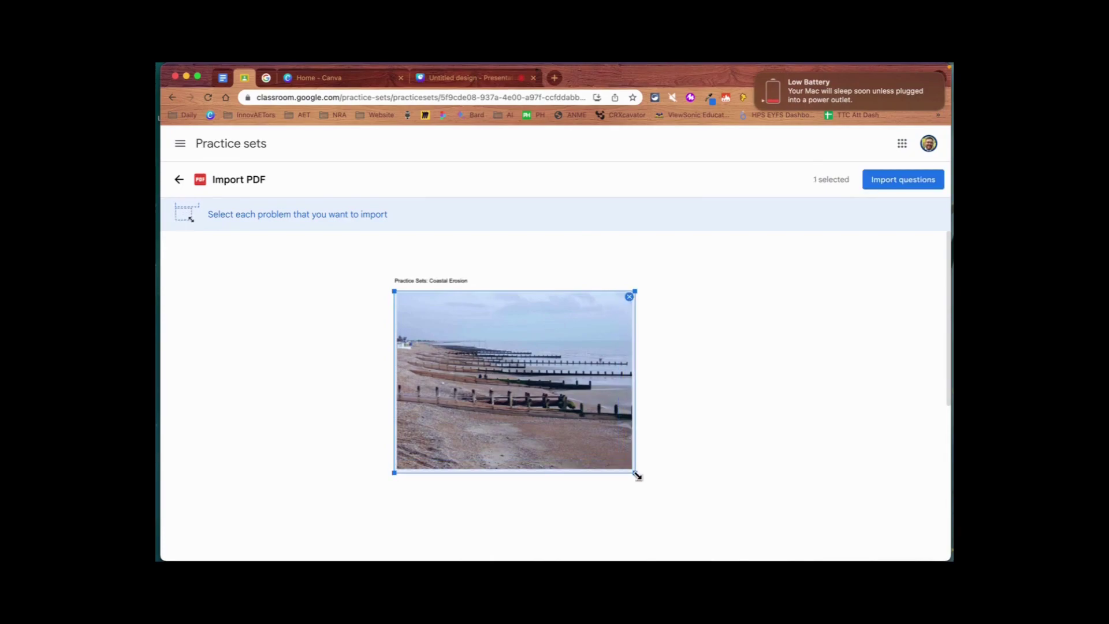
{"action": "left_click", "coordinate": [899, 180]}
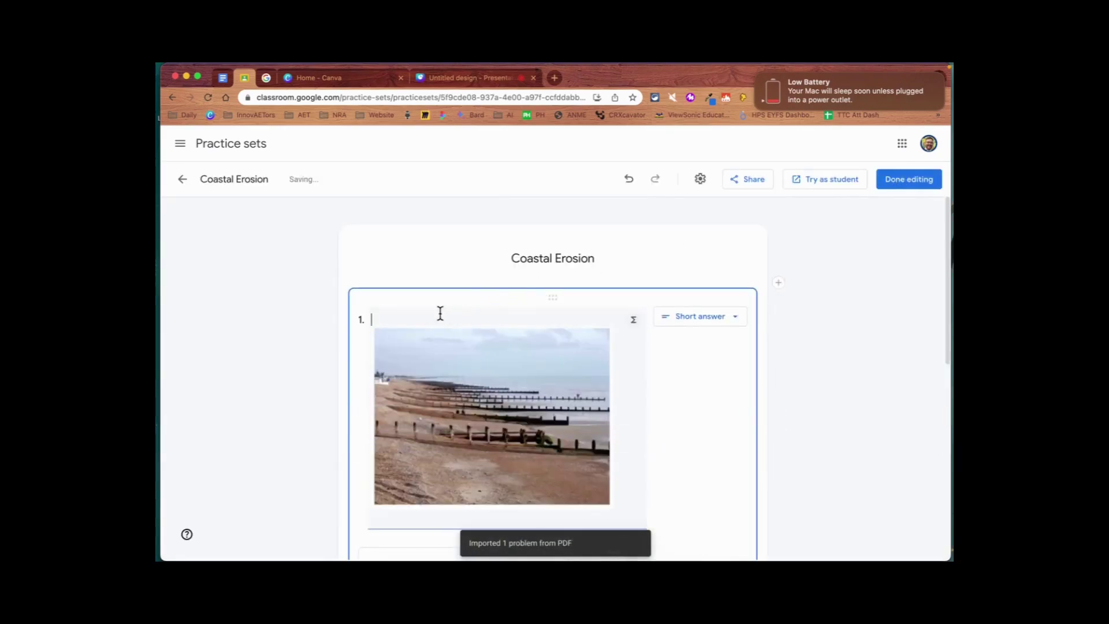
Step: Enter question 1's prompt: 'Describe the feature you see here and how it helps tackle coastal erosion'
{"action": "left_click", "coordinate": [439, 314]}
{"action": "type", "text": "Describe the fea"}
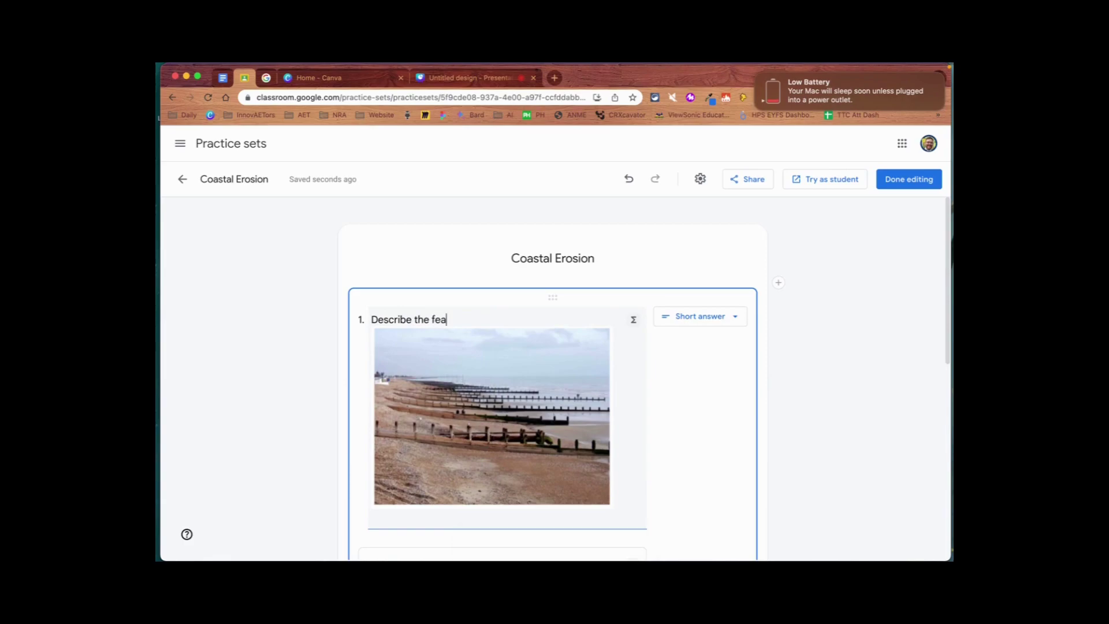
{"action": "type", "text": "ture you see here and how it he"}
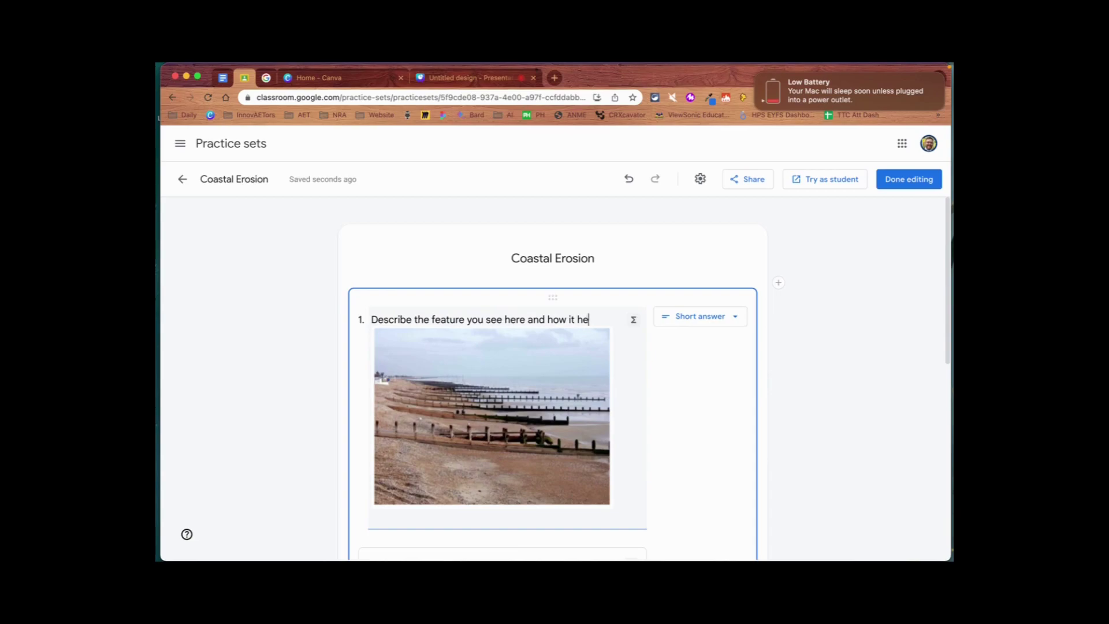
{"action": "type", "text": "lps tackle"}
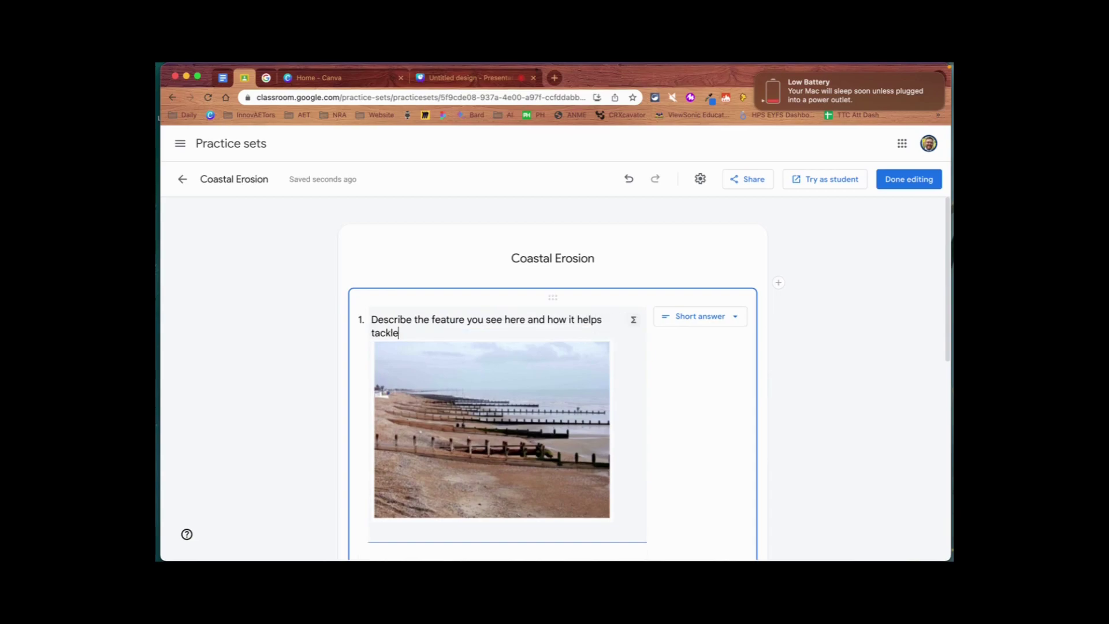
{"action": "type", "text": " coastal erosion"}
{"action": "left_click", "coordinate": [663, 355]}
Step: Switch question 1 to a Paragraph answer and add the suggested 'Explain coastal erosion' skill
{"action": "left_click", "coordinate": [729, 317]}
{"action": "left_click", "coordinate": [700, 360]}
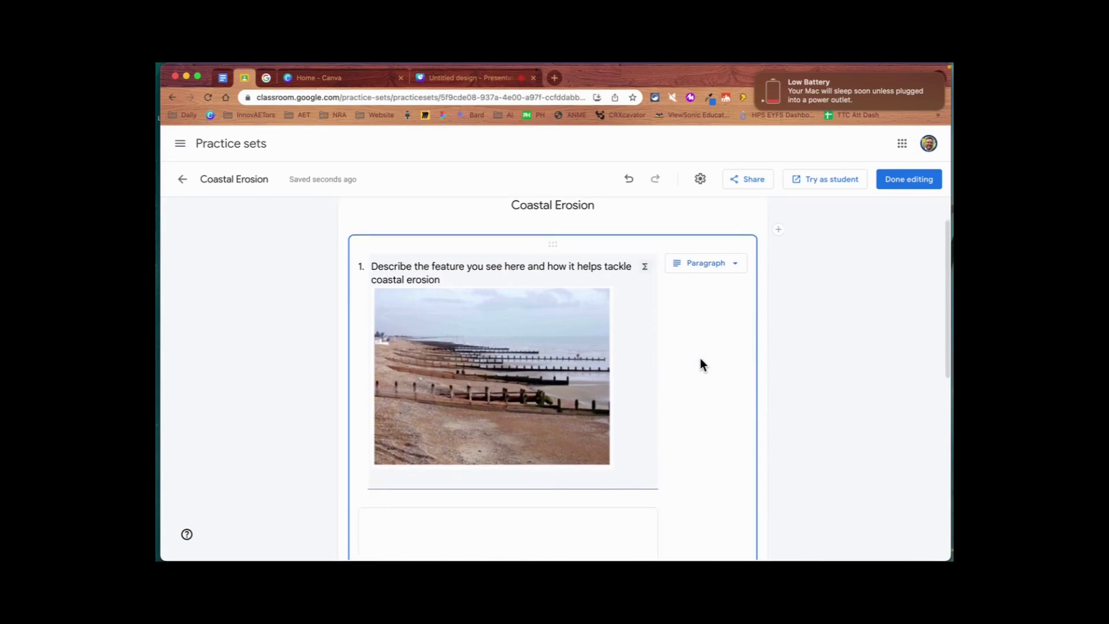
{"action": "scroll", "coordinate": [700, 358], "scroll_direction": "down", "scroll_amount": 3}
{"action": "scroll", "coordinate": [501, 393], "scroll_direction": "down", "scroll_amount": 1}
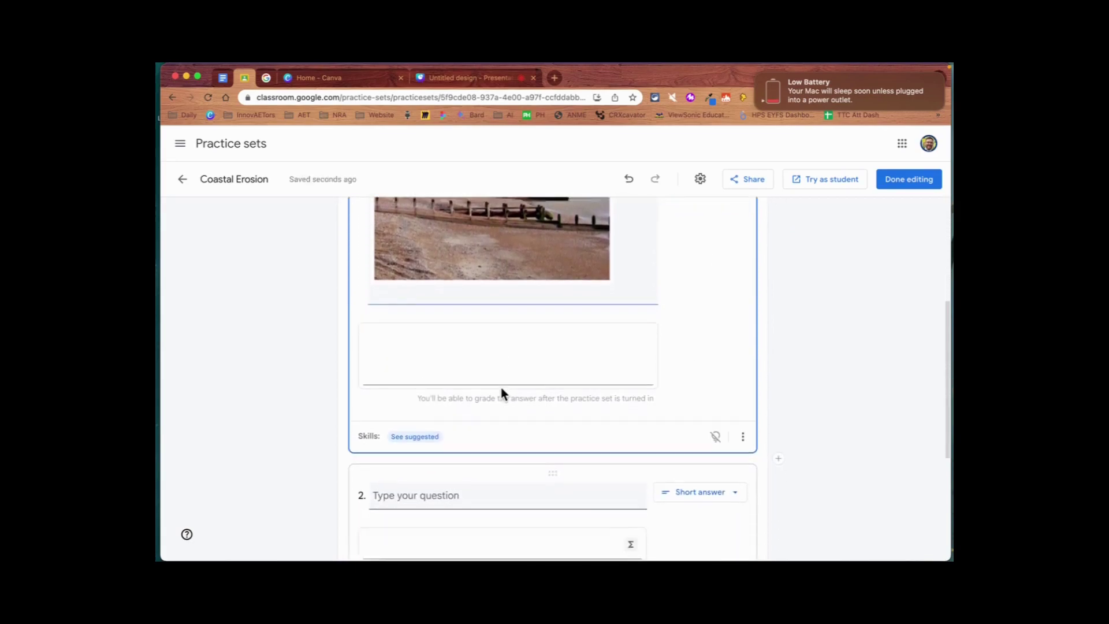
{"action": "left_click", "coordinate": [413, 422]}
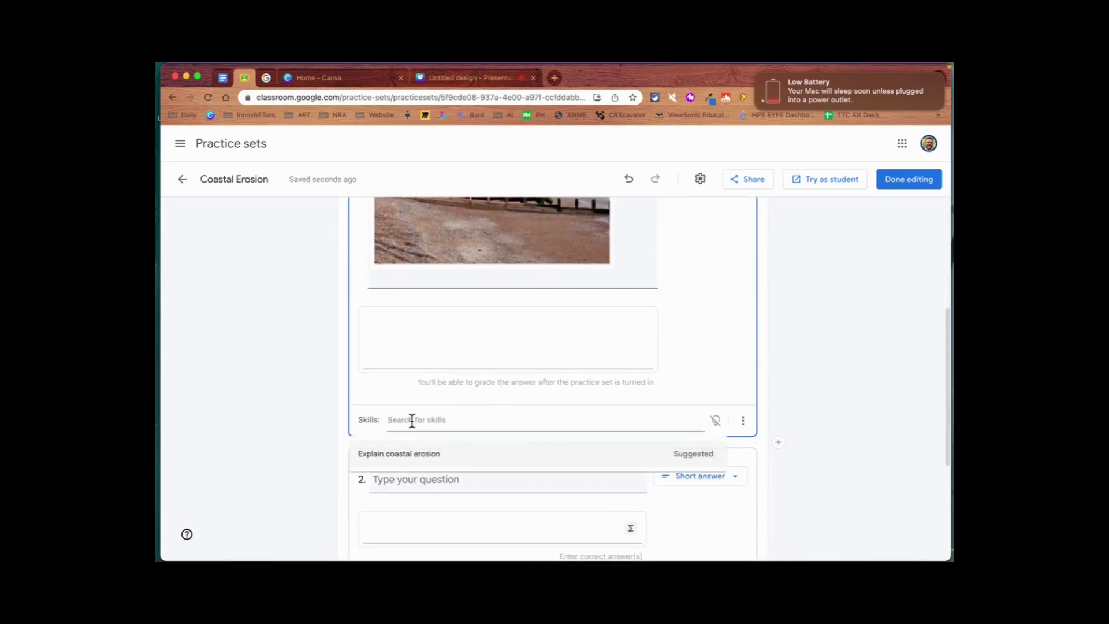
{"action": "left_click", "coordinate": [404, 457]}
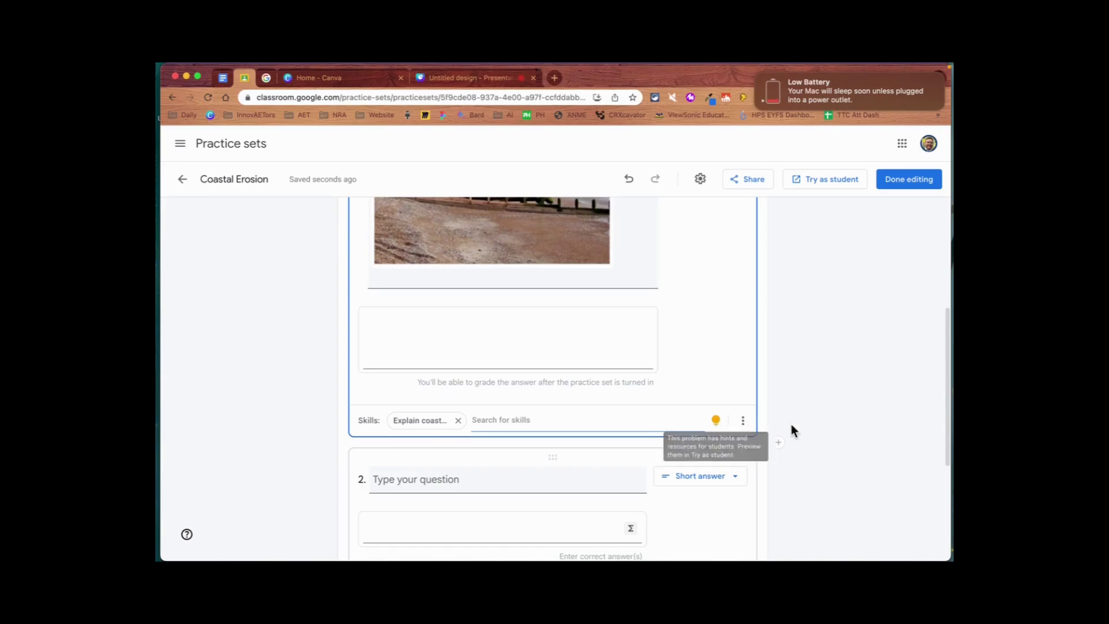
{"action": "scroll", "coordinate": [806, 421], "scroll_direction": "up", "scroll_amount": 3}
{"action": "scroll", "coordinate": [807, 422], "scroll_direction": "up", "scroll_amount": 2}
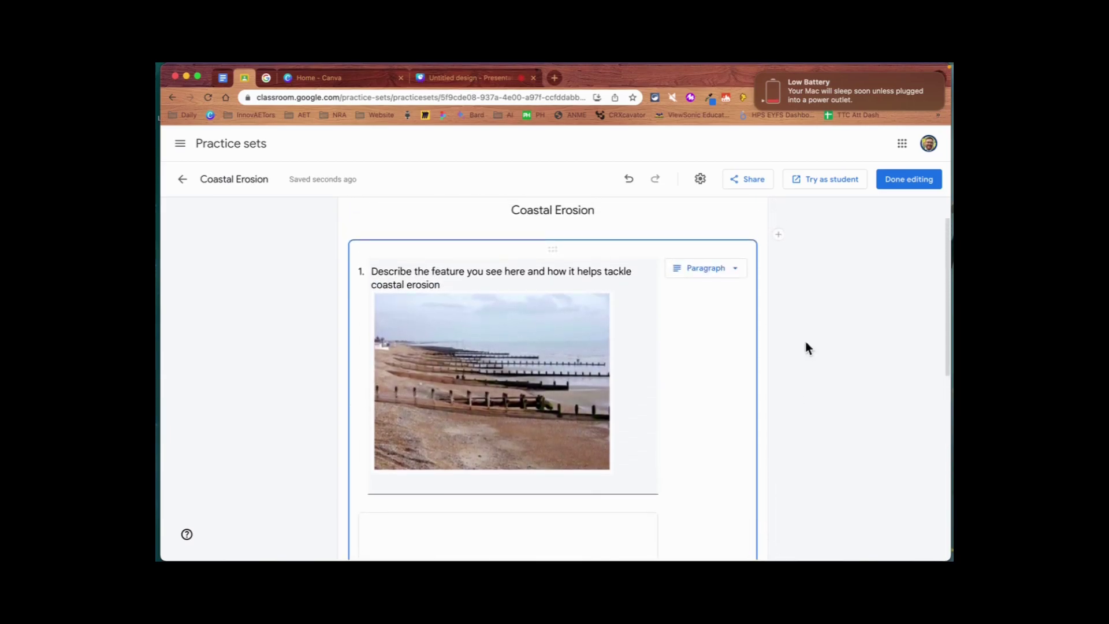
{"action": "left_click", "coordinate": [827, 183]}
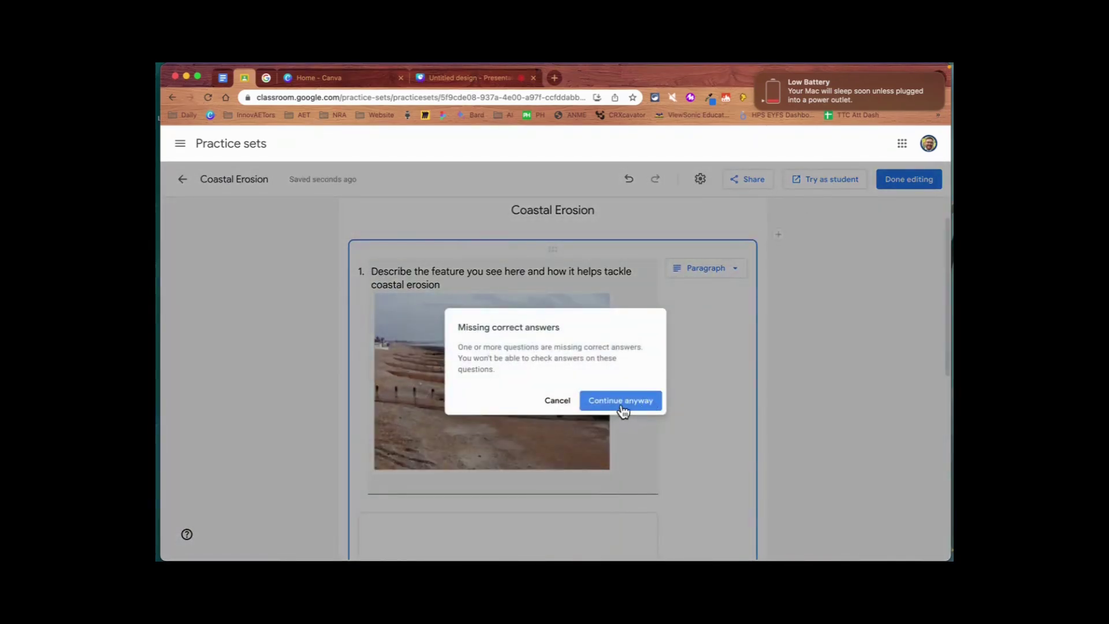
{"action": "left_click", "coordinate": [621, 401]}
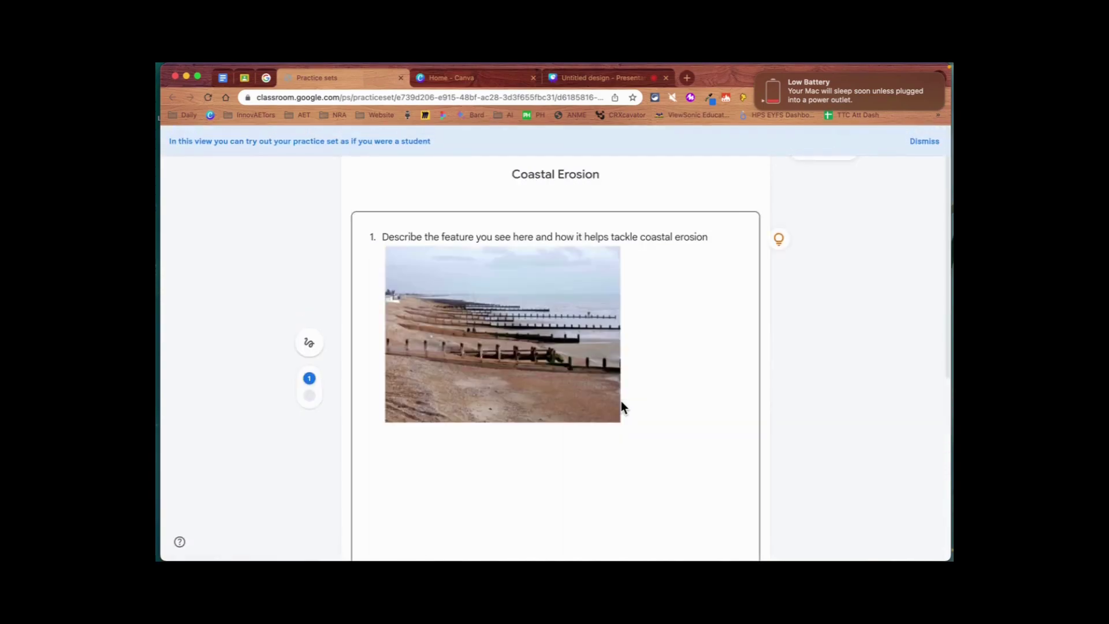
{"action": "scroll", "coordinate": [407, 266], "scroll_direction": "down", "scroll_amount": 5}
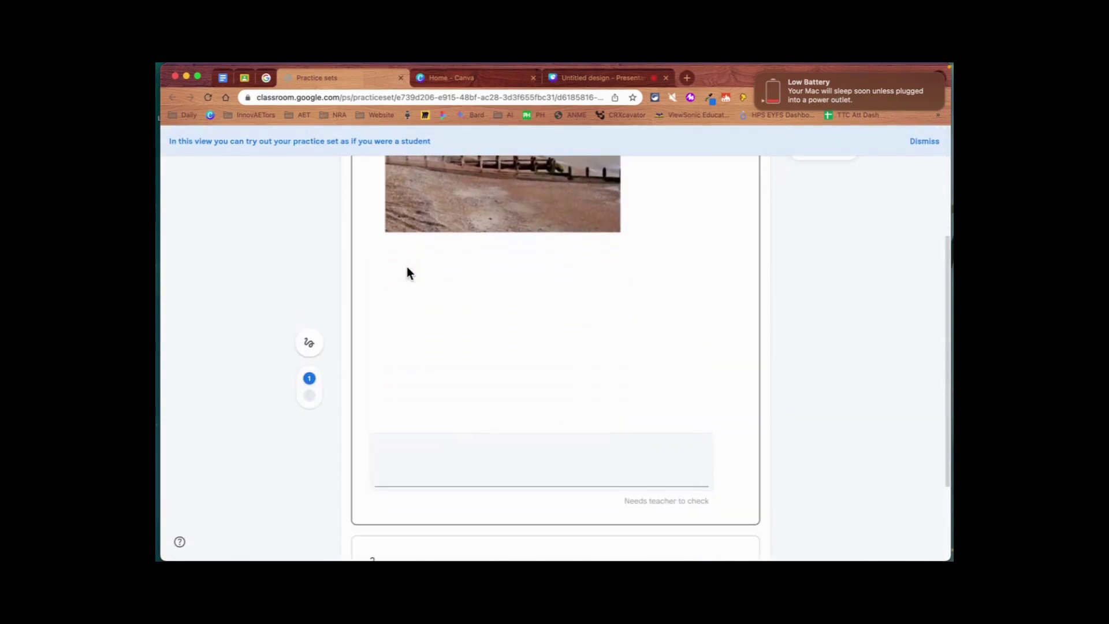
{"action": "left_click", "coordinate": [440, 320]}
{"action": "type", "text": "Answer here"}
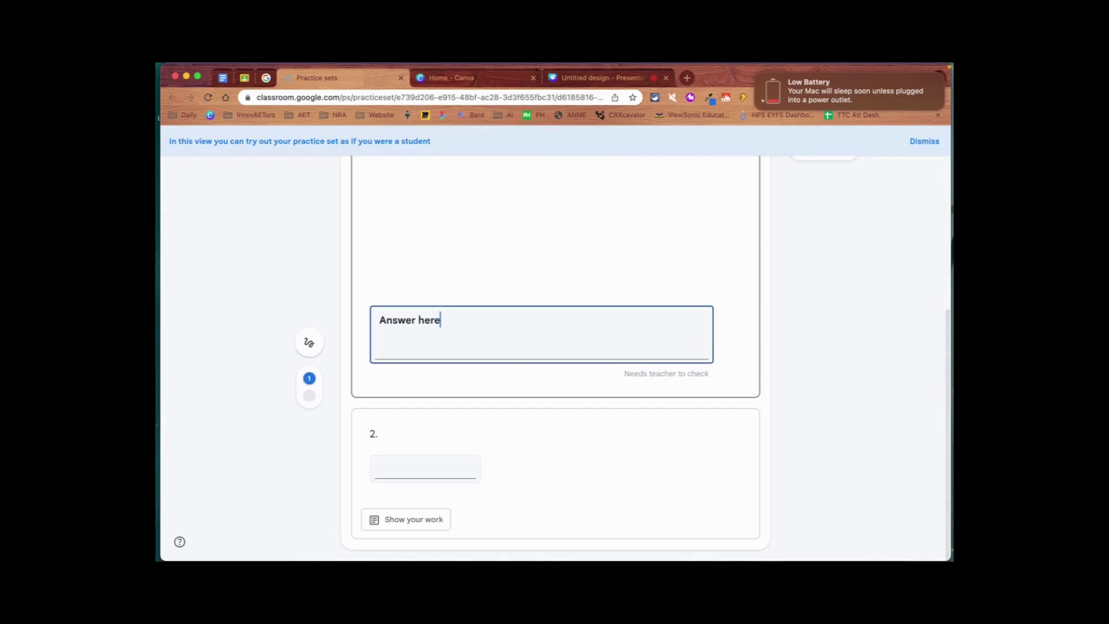
{"action": "scroll", "coordinate": [555, 358], "scroll_direction": "up", "scroll_amount": 5}
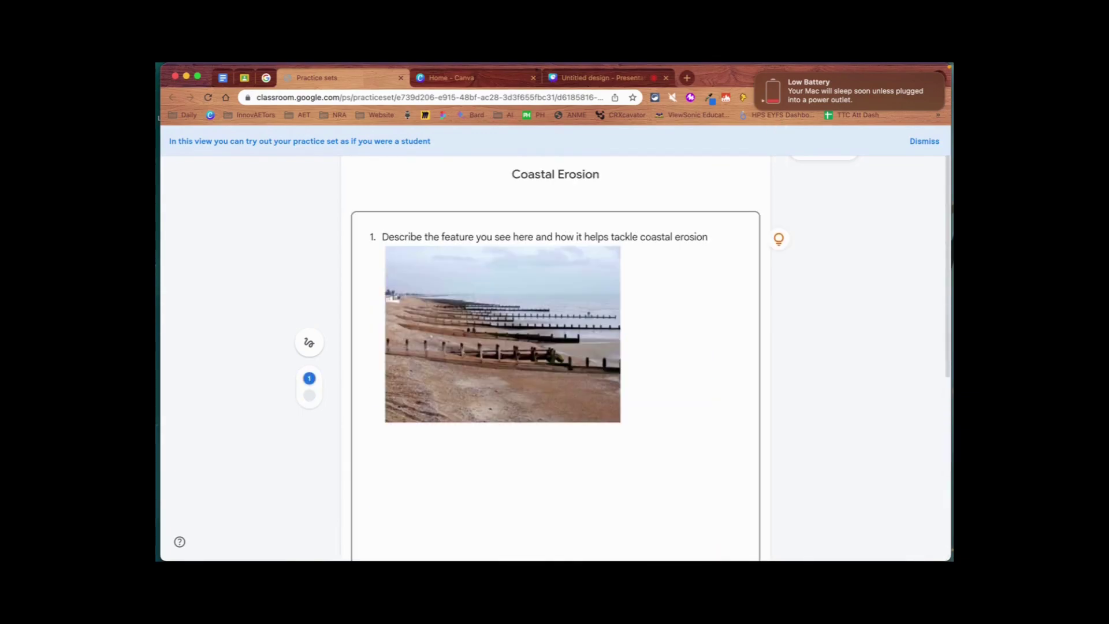
{"action": "left_click", "coordinate": [780, 241]}
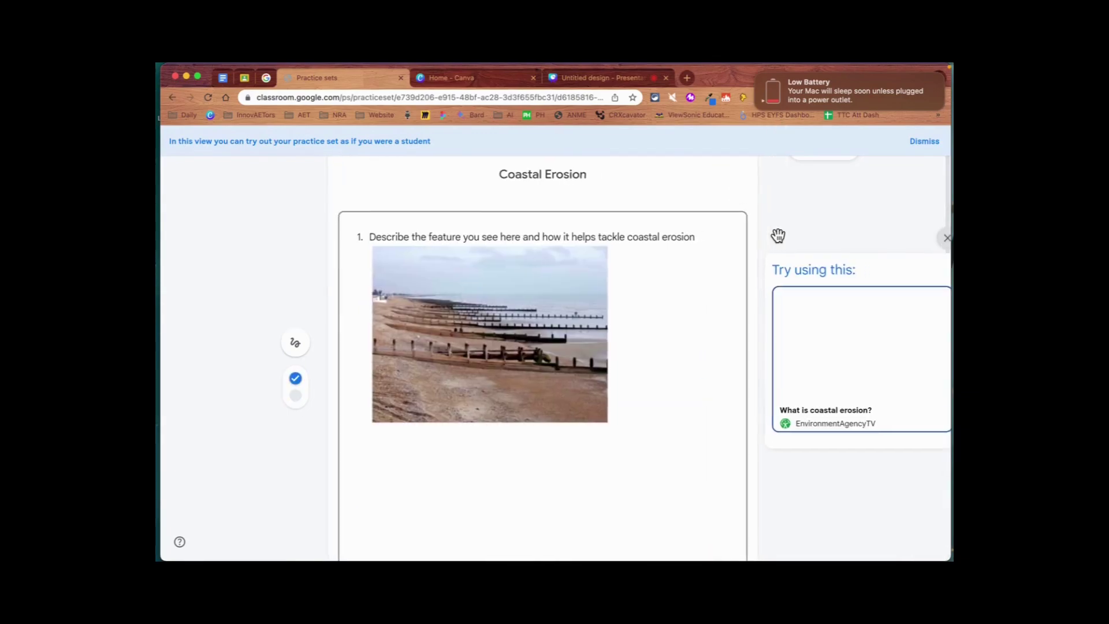
{"action": "left_click", "coordinate": [866, 329]}
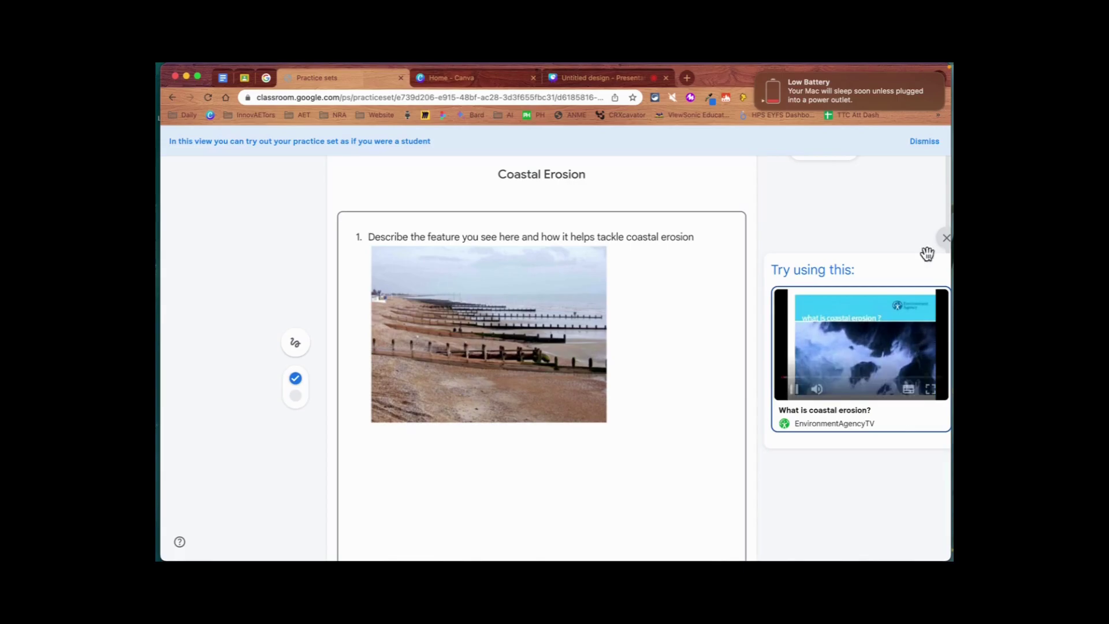
{"action": "left_click", "coordinate": [946, 238]}
{"action": "left_click", "coordinate": [925, 141]}
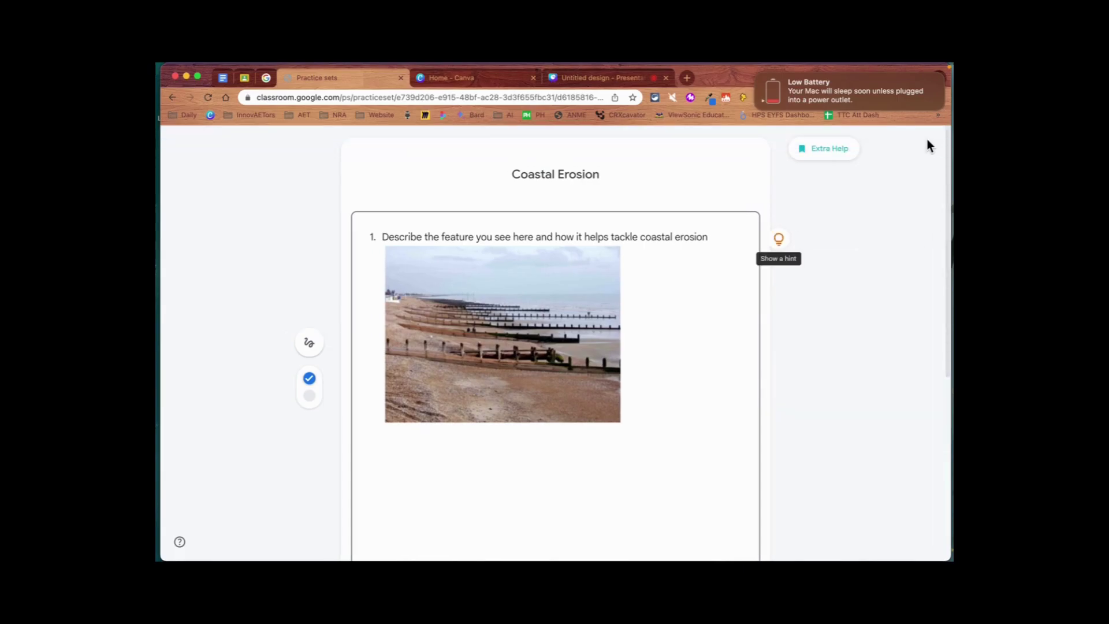
Step: Leave the student preview, finish editing, and turn on link sharing for the set
{"action": "left_click", "coordinate": [401, 78]}
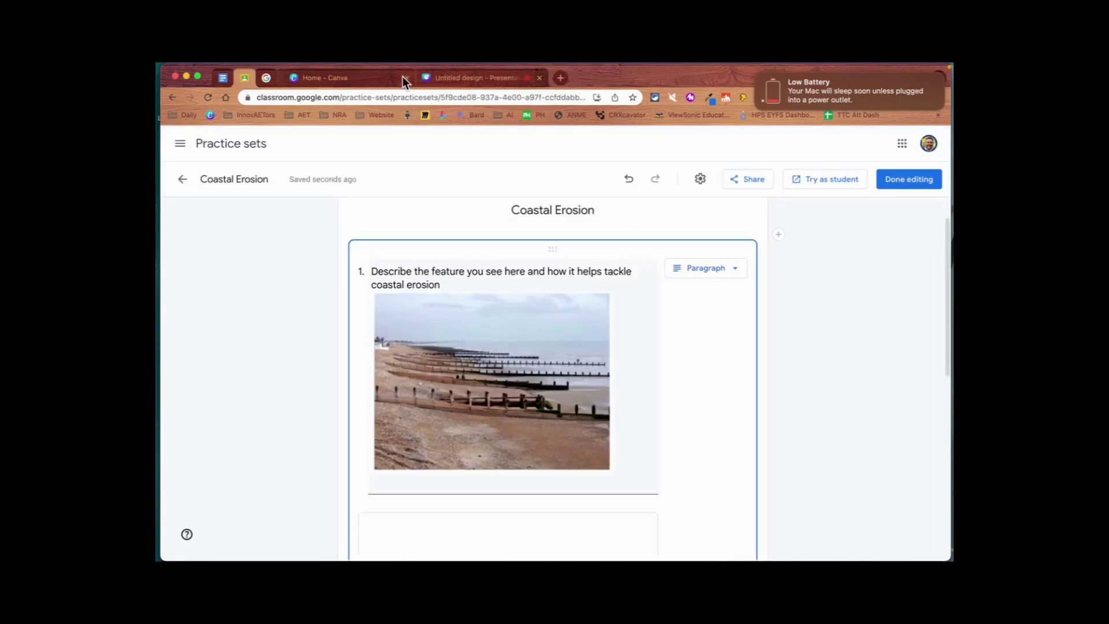
{"action": "left_click", "coordinate": [898, 184]}
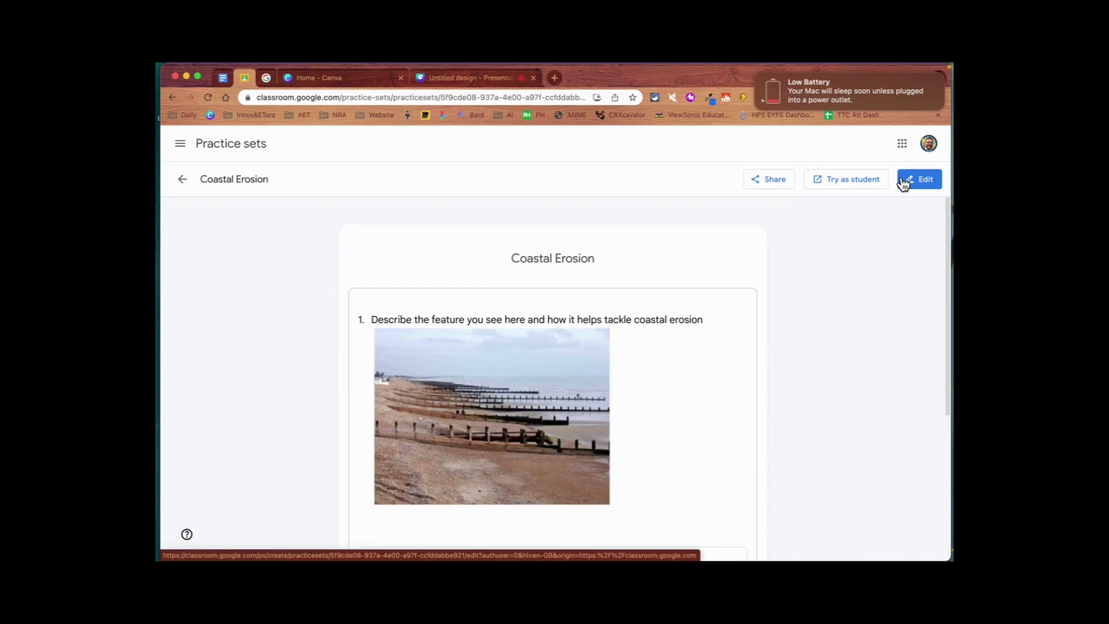
{"action": "left_click", "coordinate": [765, 183]}
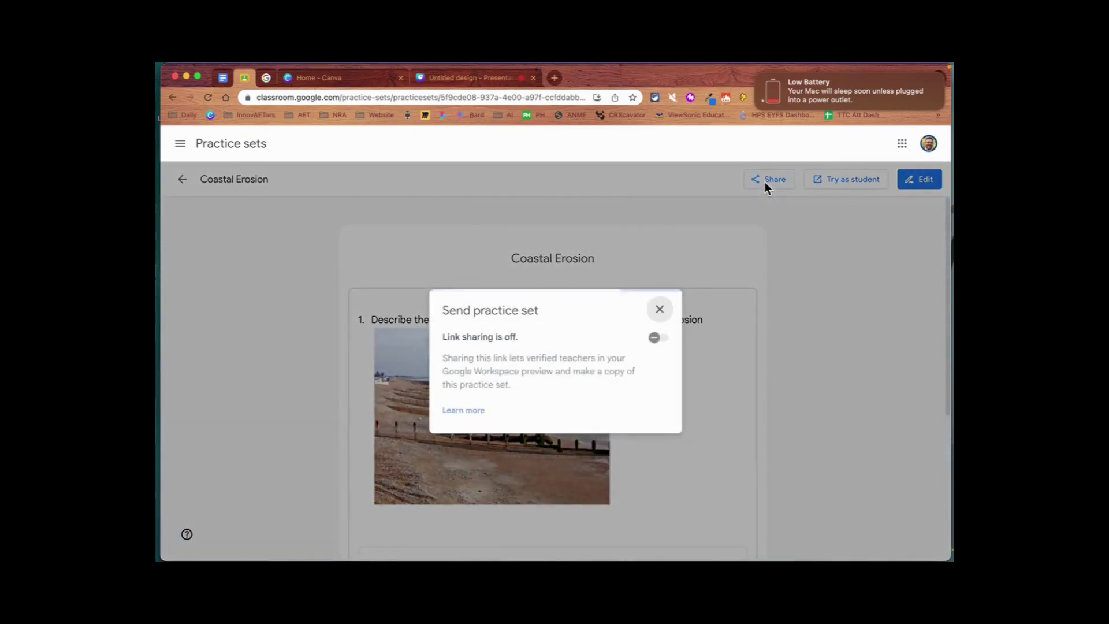
{"action": "left_click", "coordinate": [660, 338]}
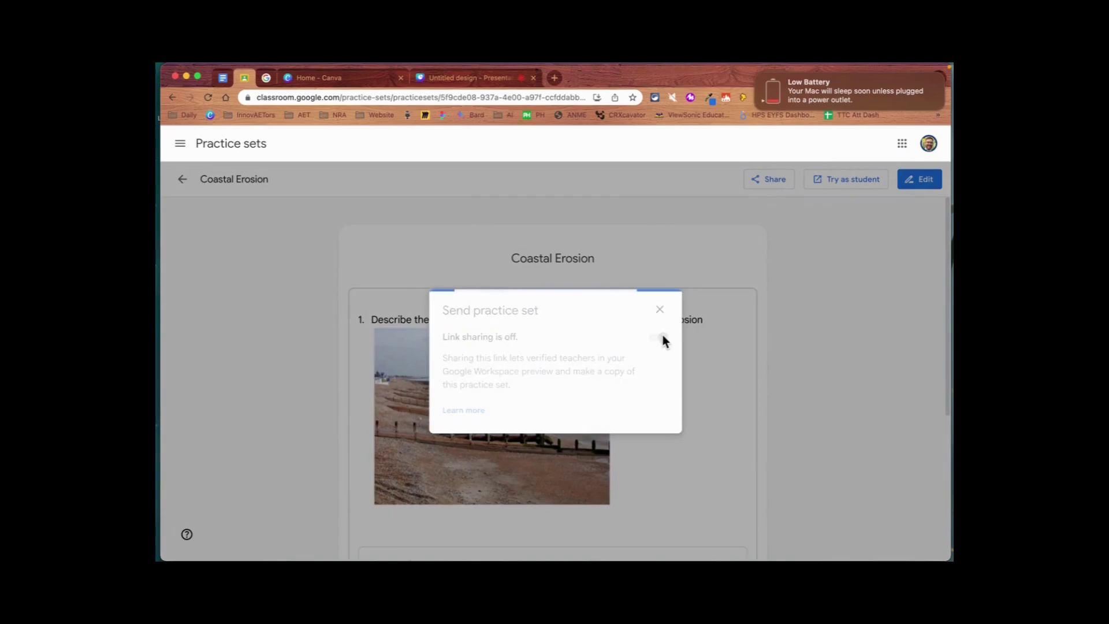
{"action": "left_click", "coordinate": [872, 310]}
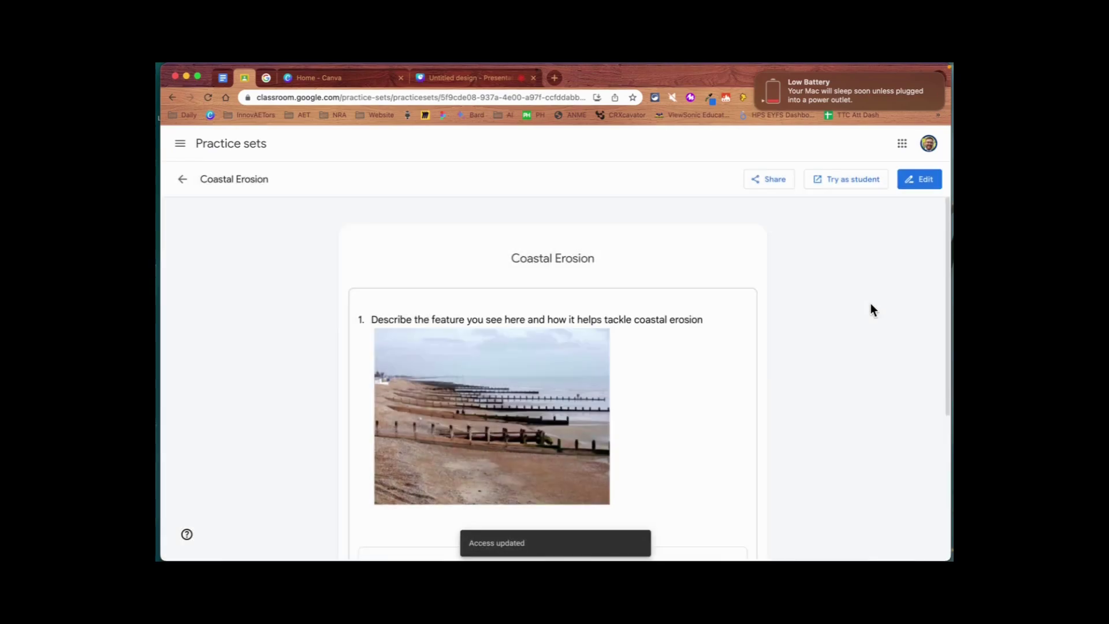
Step: Go to the Classes home page through the Classroom navigation menu
{"action": "left_click", "coordinate": [180, 144]}
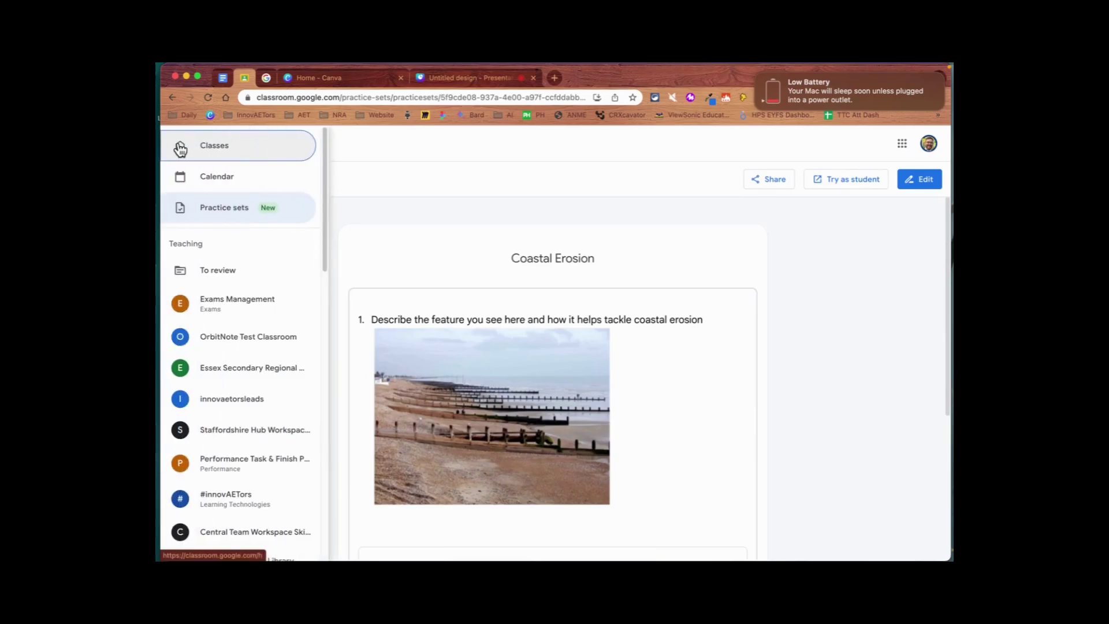
{"action": "left_click", "coordinate": [225, 151]}
{"action": "left_click", "coordinate": [222, 77]}
{"action": "left_click", "coordinate": [245, 77]}
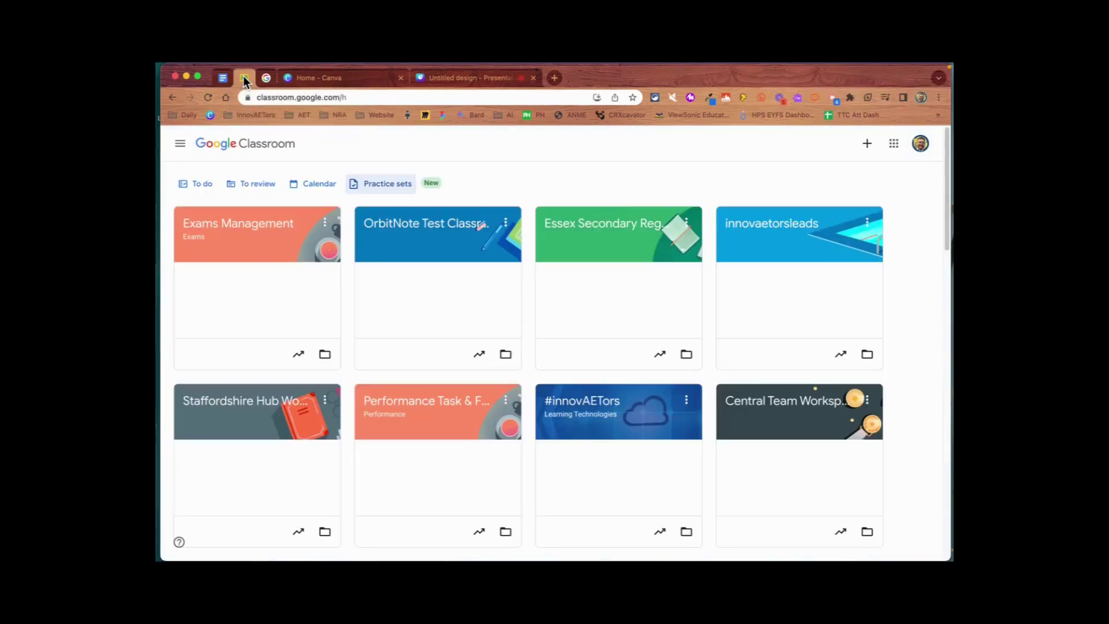